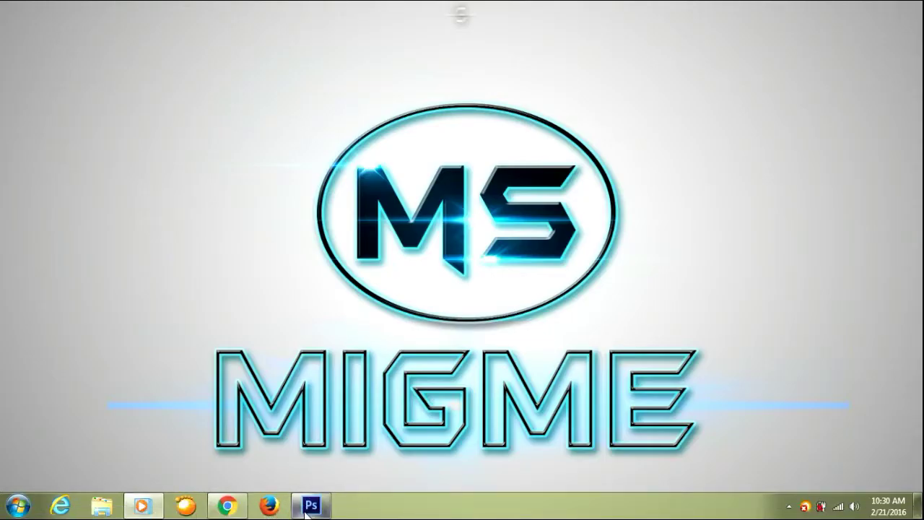
Restore the empty Photoshop CS6 workspace from the taskbar
{"action": "left_click", "coordinate": [310, 506]}
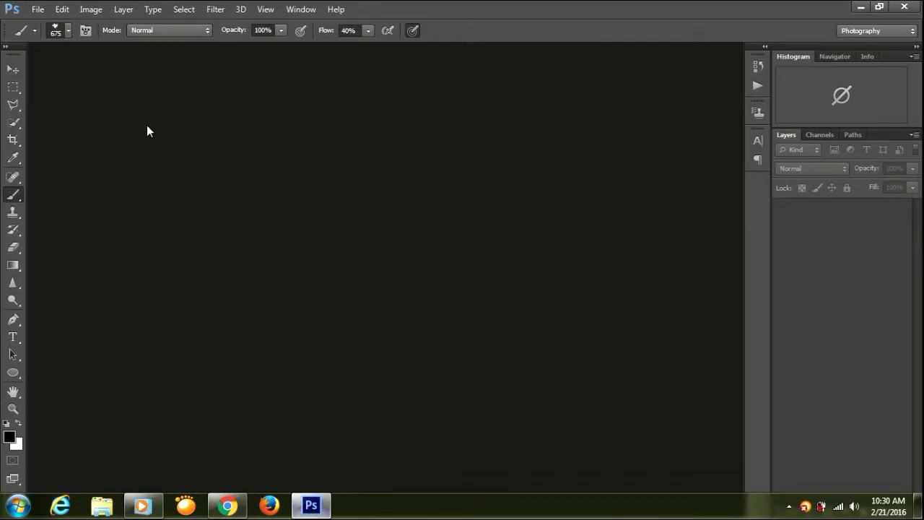
Open the portrait photo and the old_hand_made_paper texture together via File > Open
{"action": "left_click", "coordinate": [38, 10]}
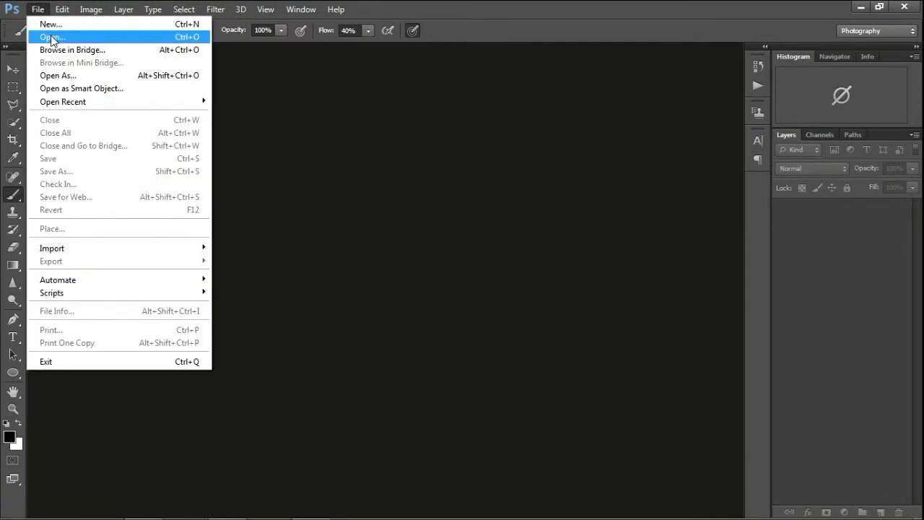
{"action": "left_click", "coordinate": [50, 37]}
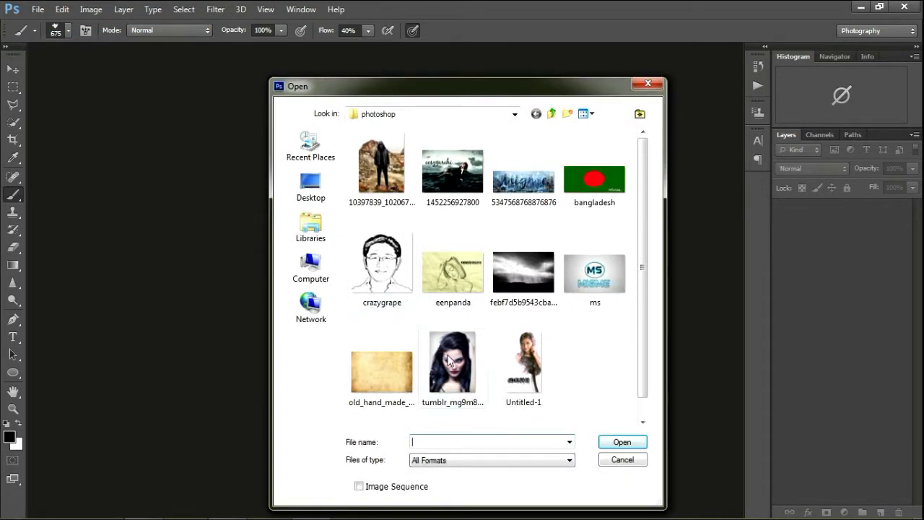
{"action": "left_click", "coordinate": [448, 358]}
{"action": "left_click", "coordinate": [394, 375]}
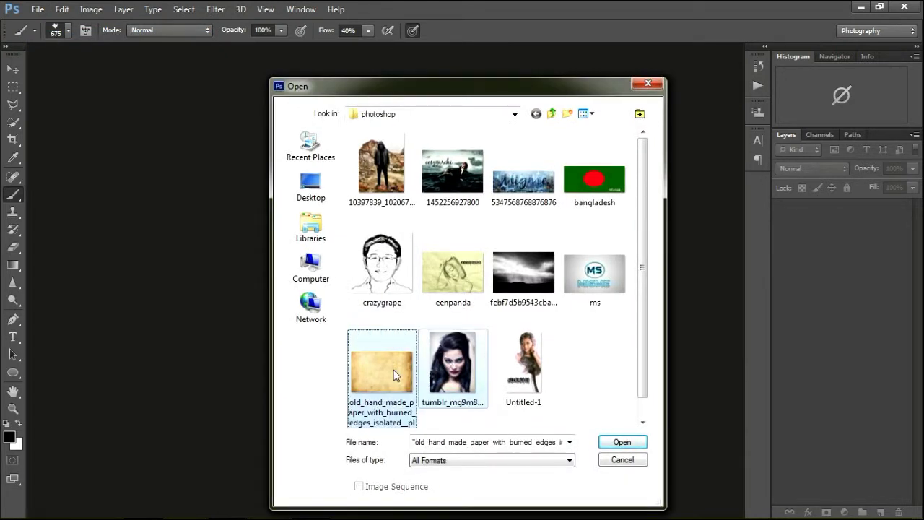
{"action": "left_click", "coordinate": [607, 442]}
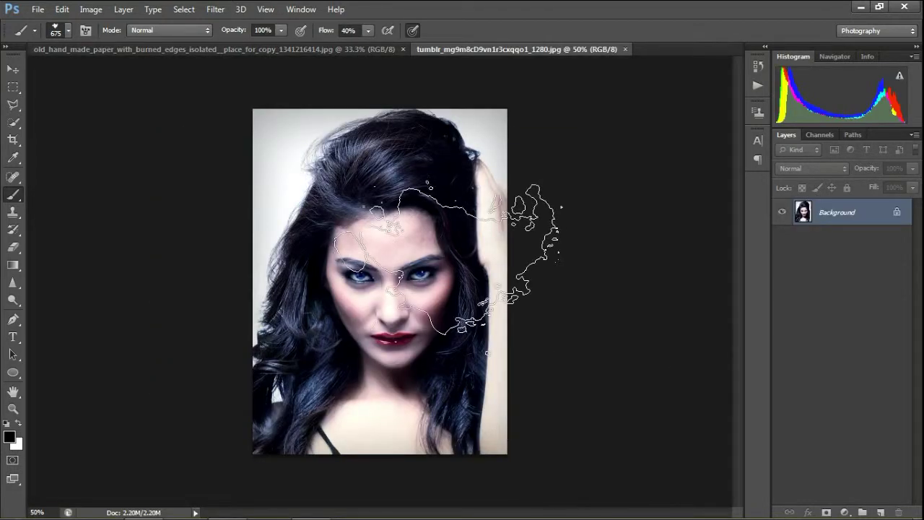
Drag the portrait onto the paper as Layer 1 and enlarge it to about 135% by 118%
{"action": "left_click", "coordinate": [13, 70]}
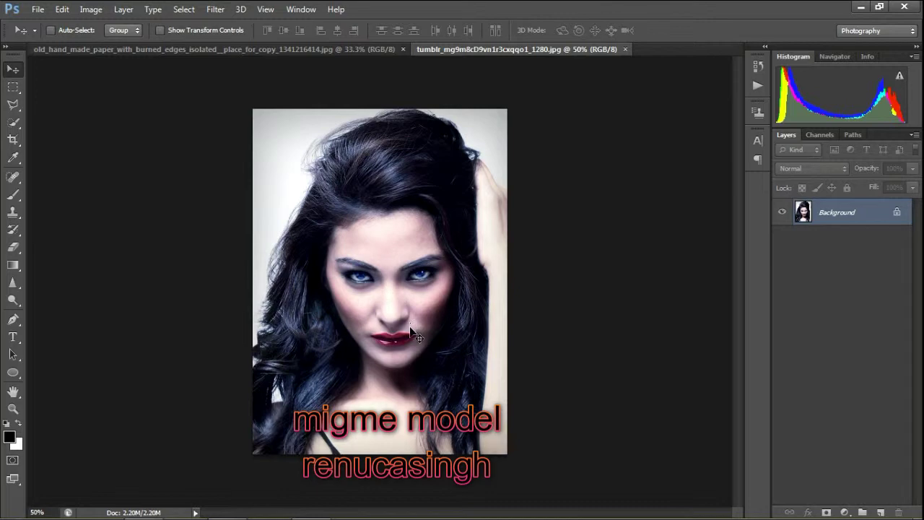
{"action": "mouse_move", "coordinate": [365, 225]}
{"action": "left_mouse_down"}
{"action": "mouse_move", "coordinate": [257, 54]}
{"action": "mouse_move", "coordinate": [360, 312]}
{"action": "mouse_move", "coordinate": [376, 238]}
{"action": "left_mouse_up"}
{"action": "key", "text": "ctrl+t"}
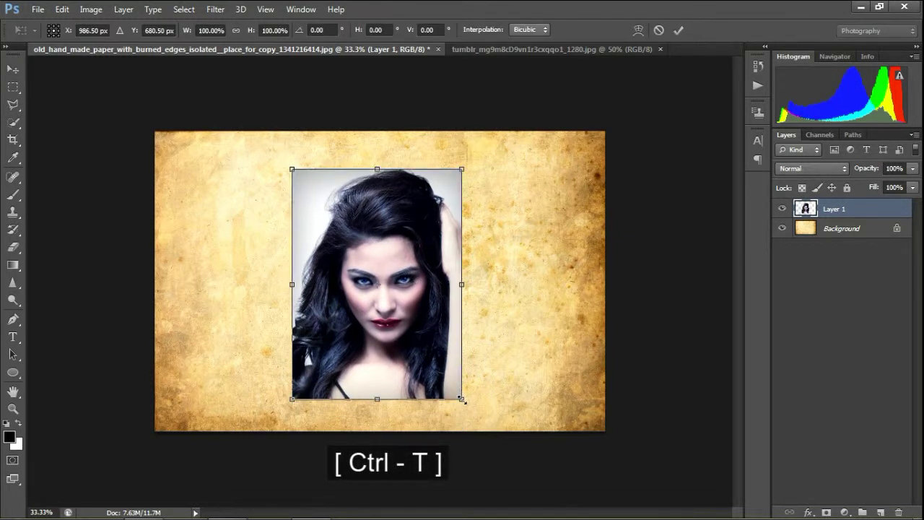
{"action": "left_click_drag", "start_coordinate": [462, 399], "coordinate": [492, 418]}
{"action": "left_click_drag", "start_coordinate": [288, 165], "coordinate": [262, 147]}
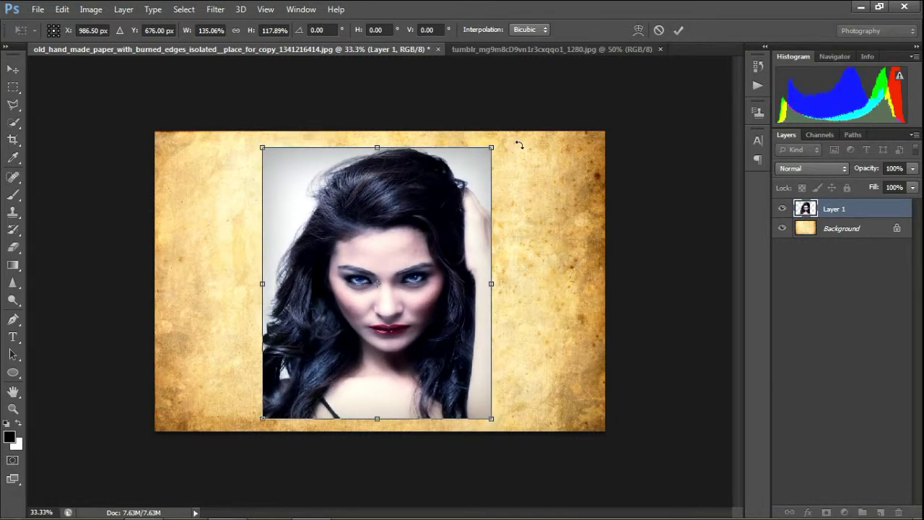
{"action": "left_click", "coordinate": [679, 30]}
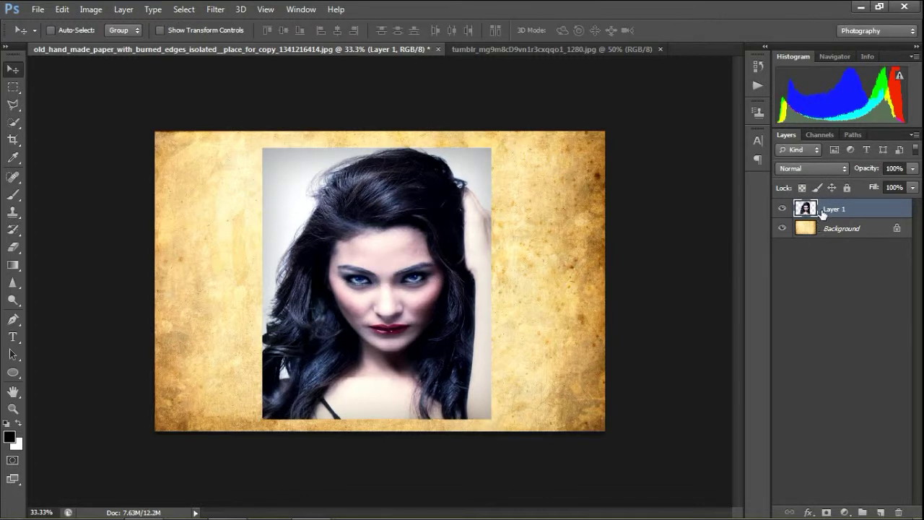
{"action": "left_click", "coordinate": [124, 10]}
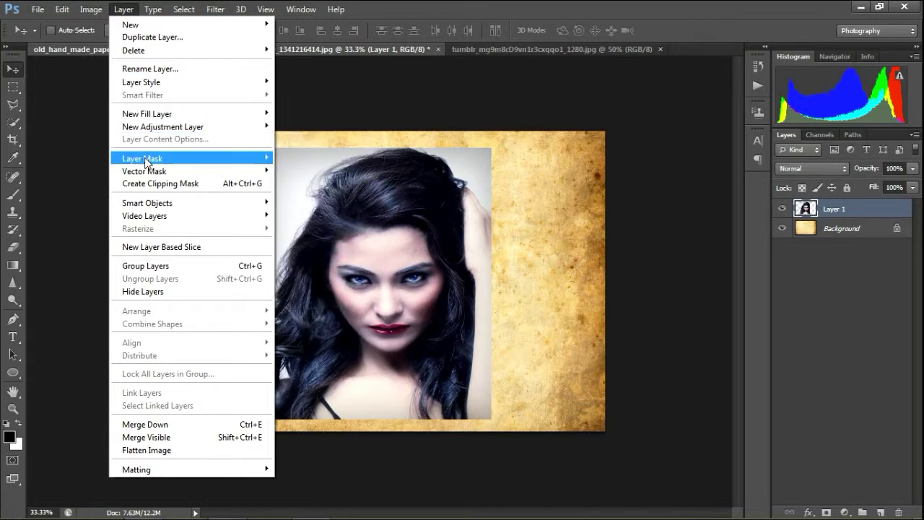
{"action": "mouse_move", "coordinate": [143, 158]}
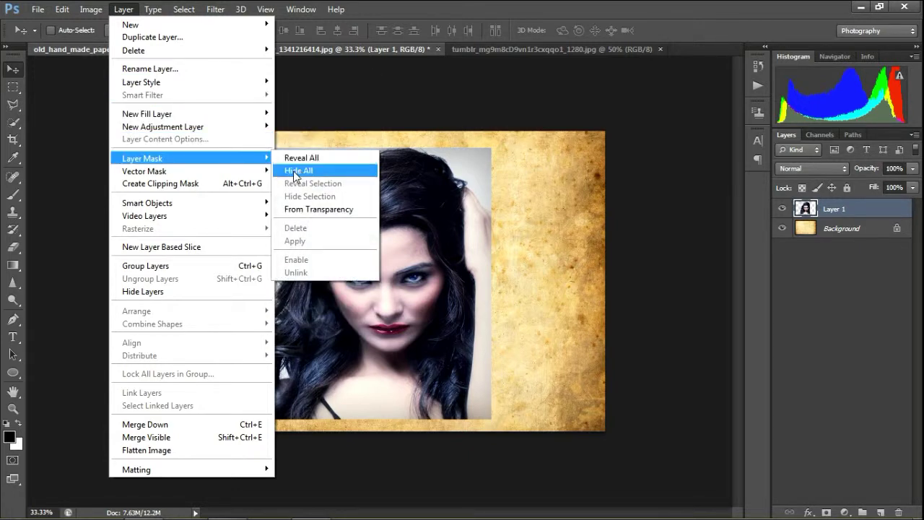
Give Layer 1 a Hide All layer mask and pick up the Brush tool
{"action": "left_click", "coordinate": [308, 172]}
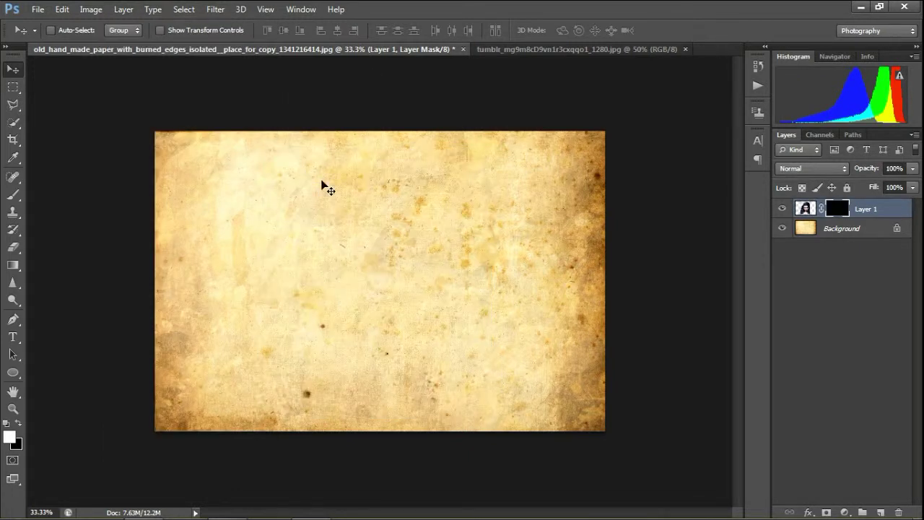
{"action": "left_click", "coordinate": [13, 196]}
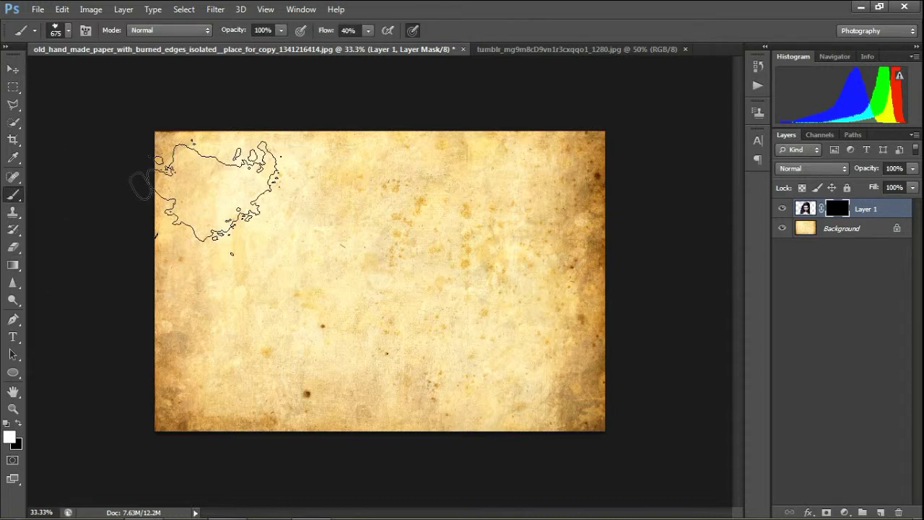
Stamp white splatter brushes on the mask to reveal the first patches of the face
{"action": "left_click", "coordinate": [69, 30]}
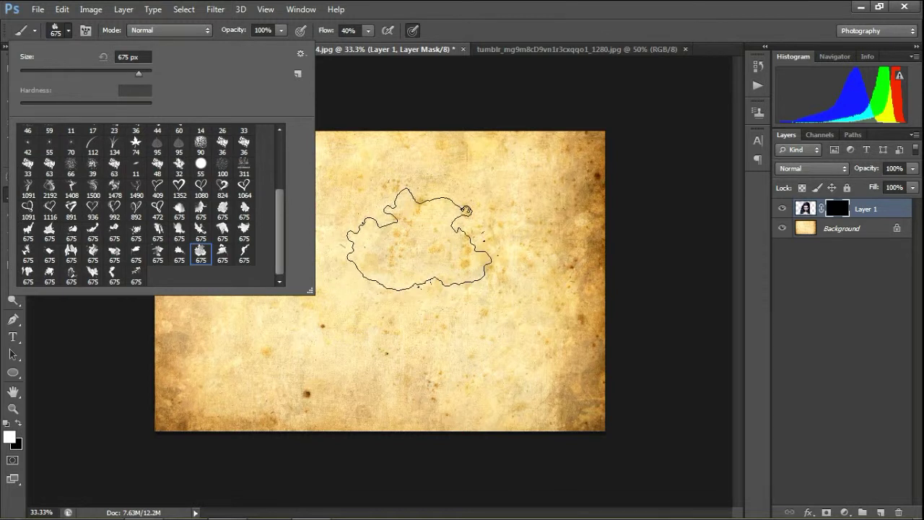
{"action": "left_click", "coordinate": [420, 239]}
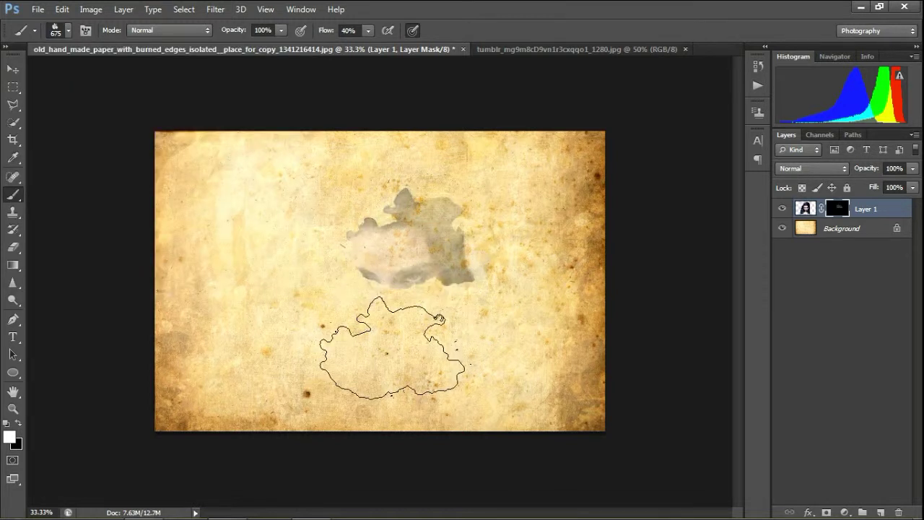
{"action": "left_click", "coordinate": [70, 30]}
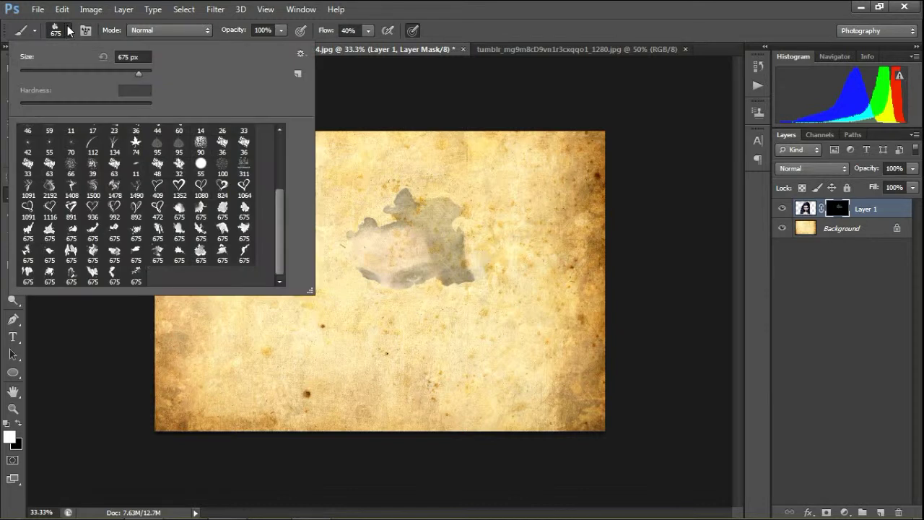
{"action": "left_click", "coordinate": [72, 252]}
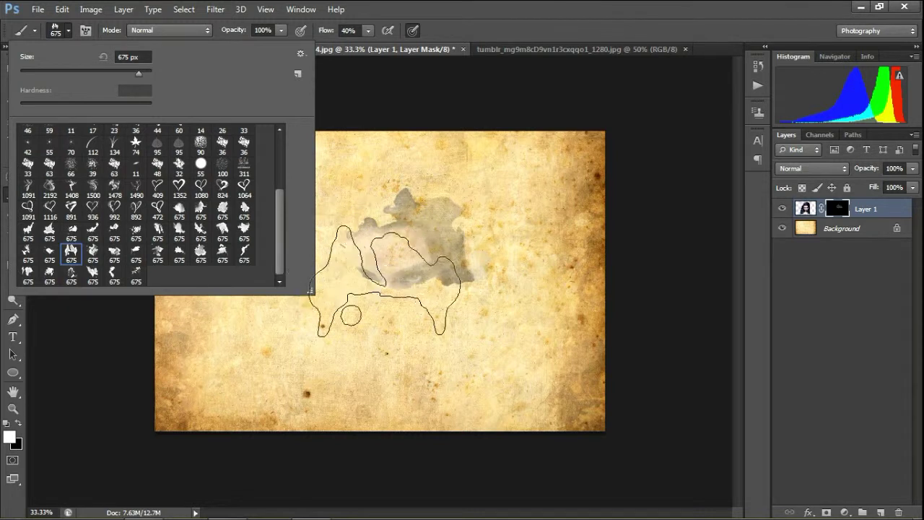
{"action": "left_click", "coordinate": [379, 260]}
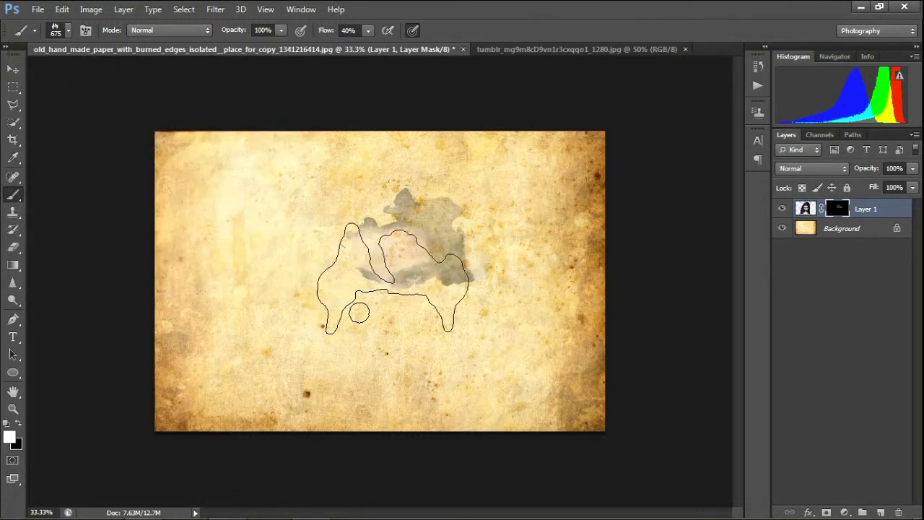
{"action": "left_click", "coordinate": [386, 268]}
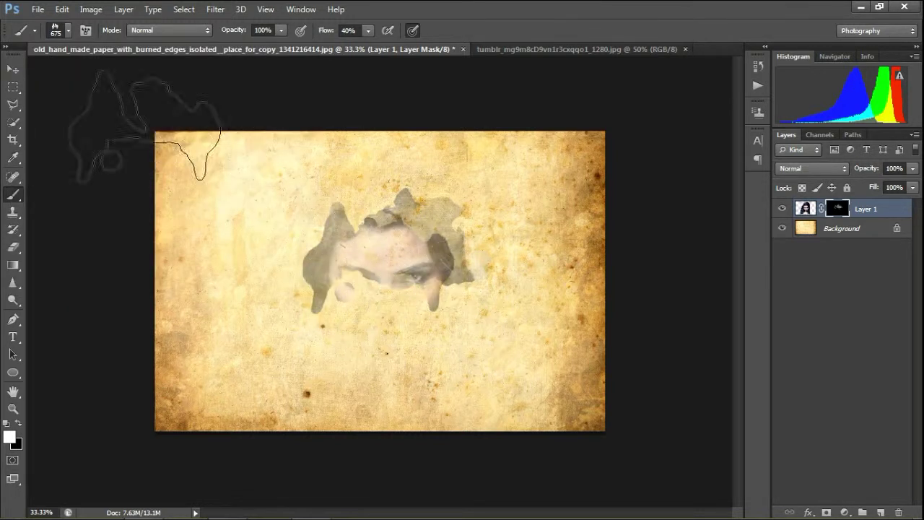
Paint splatter strokes over the nose, mouth and eyes to reveal them
{"action": "left_click", "coordinate": [68, 31]}
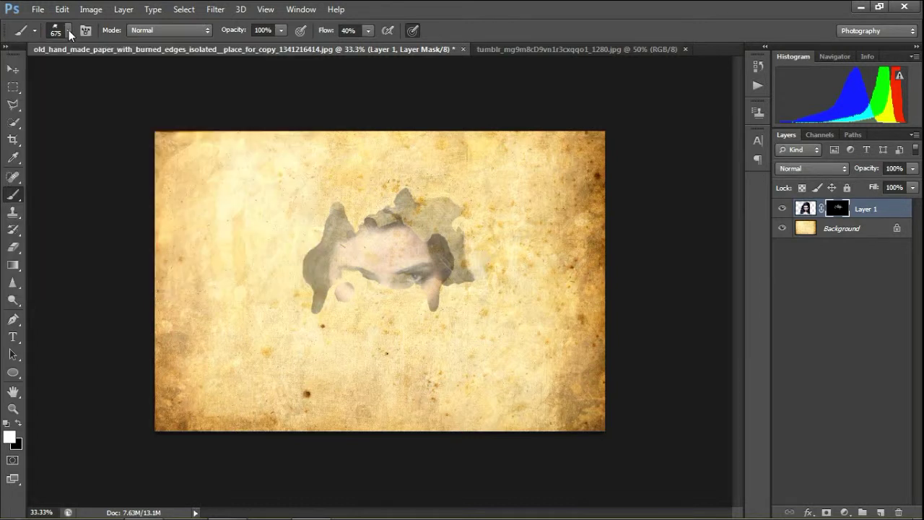
{"action": "left_click_drag", "start_coordinate": [422, 342], "coordinate": [382, 325]}
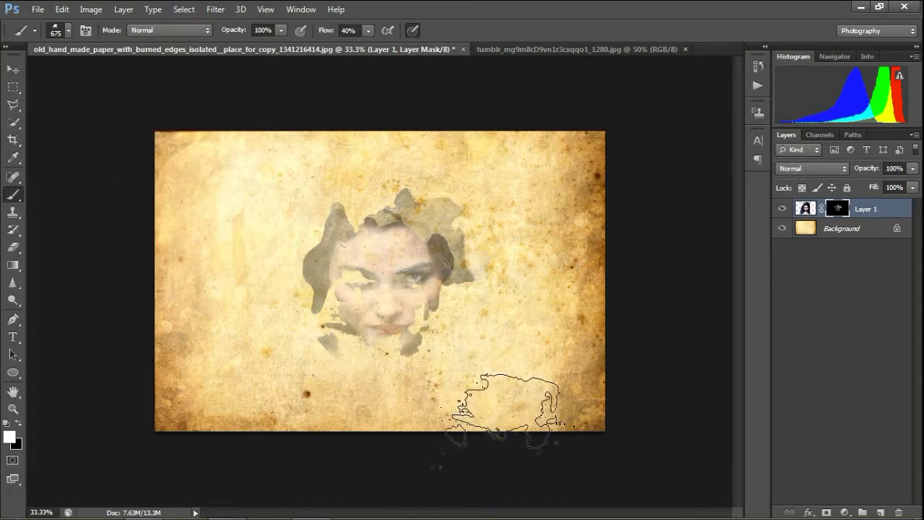
{"action": "left_click_drag", "start_coordinate": [341, 299], "coordinate": [379, 367]}
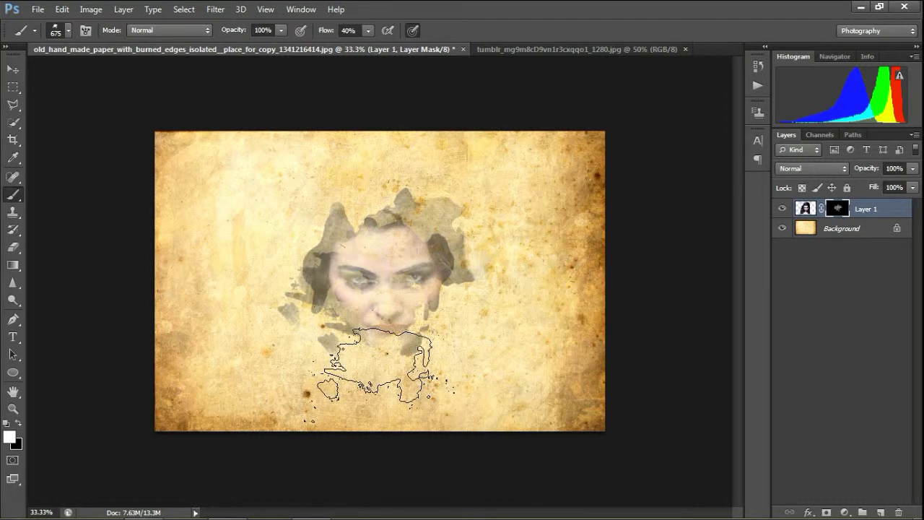
{"action": "left_click", "coordinate": [70, 32]}
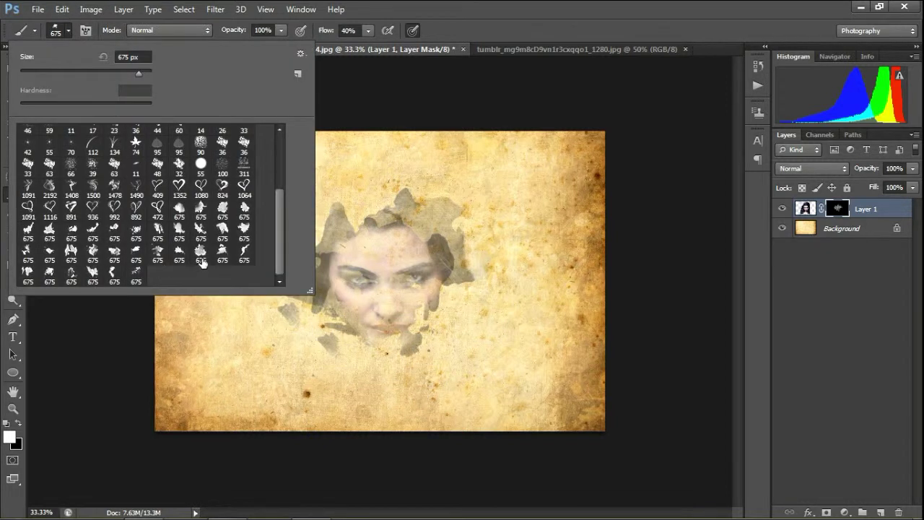
Paint the chin and neck back in, then switch to a 112 px brush tip
{"action": "left_click", "coordinate": [67, 30]}
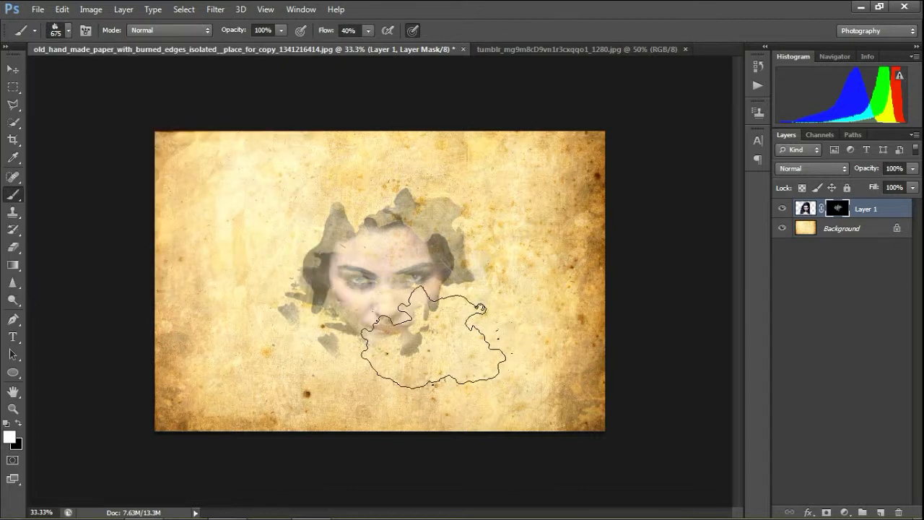
{"action": "left_click_drag", "start_coordinate": [394, 350], "coordinate": [390, 362]}
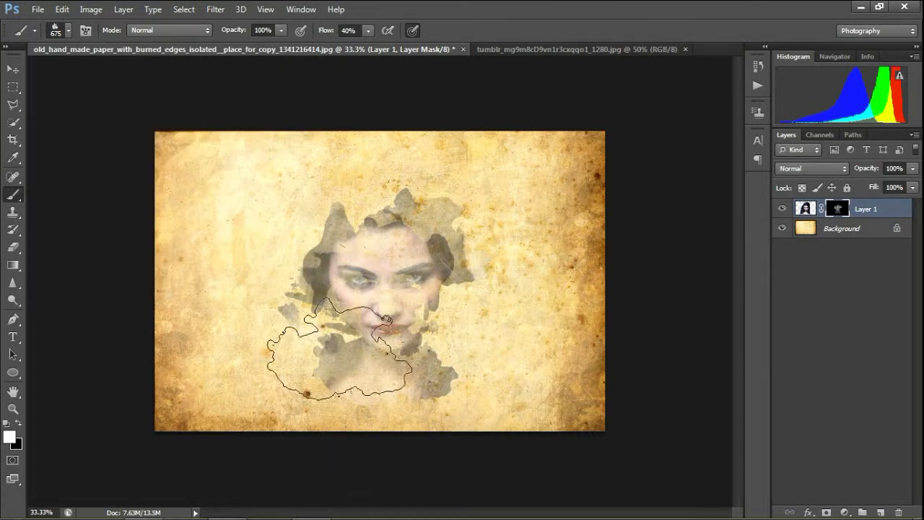
{"action": "left_click", "coordinate": [68, 30]}
{"action": "double_click", "coordinate": [87, 104]}
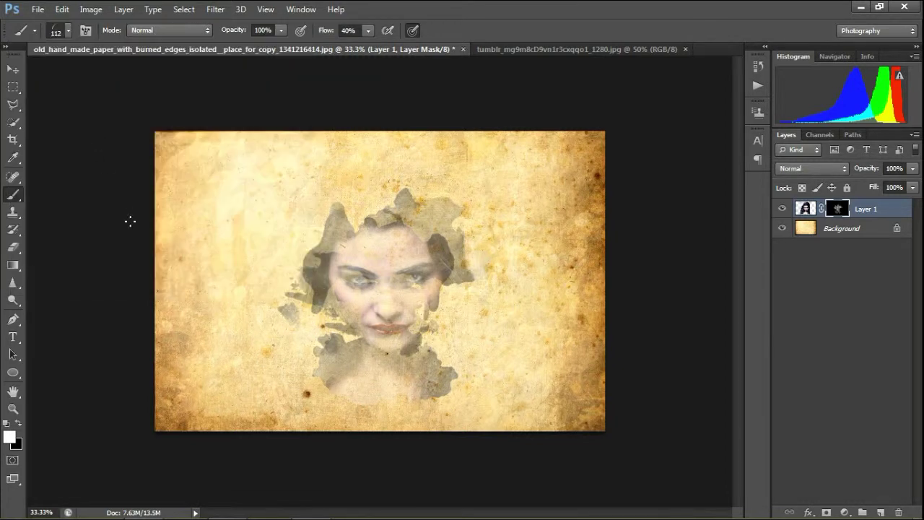
Stamp a 675 px splatter left and right of the face, over the lips and eyes
{"action": "left_click", "coordinate": [68, 30]}
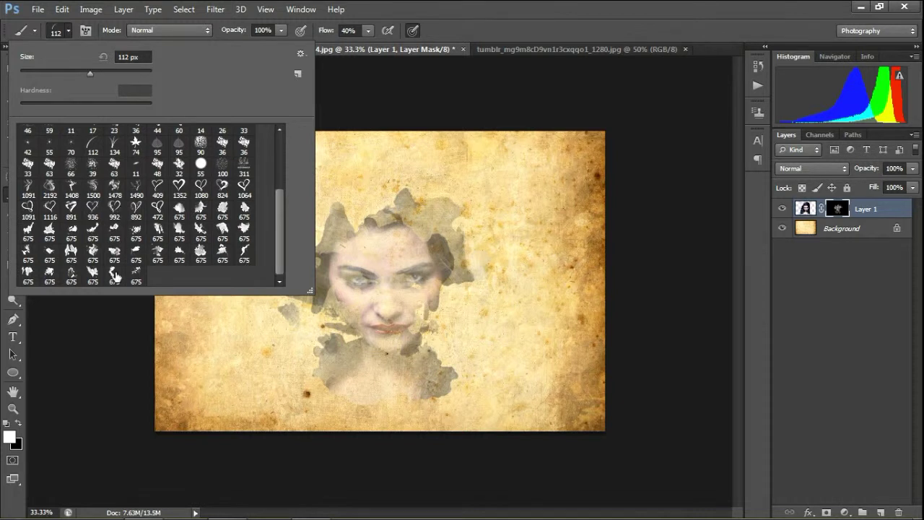
{"action": "left_click", "coordinate": [68, 30]}
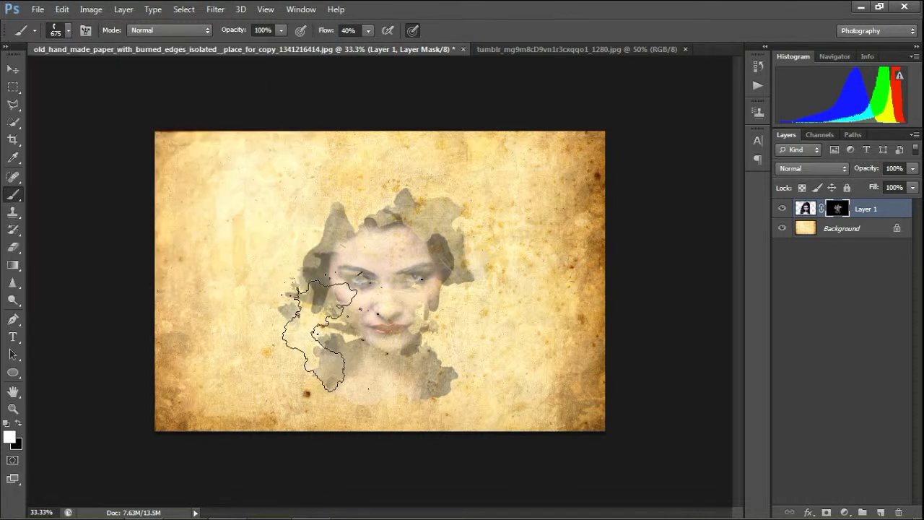
{"action": "left_click", "coordinate": [309, 337]}
{"action": "left_click", "coordinate": [439, 340]}
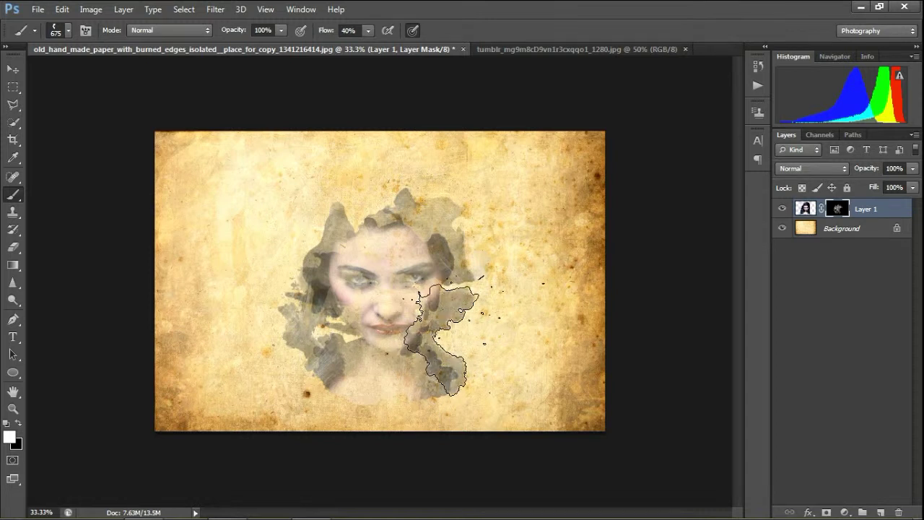
{"action": "left_click", "coordinate": [374, 369]}
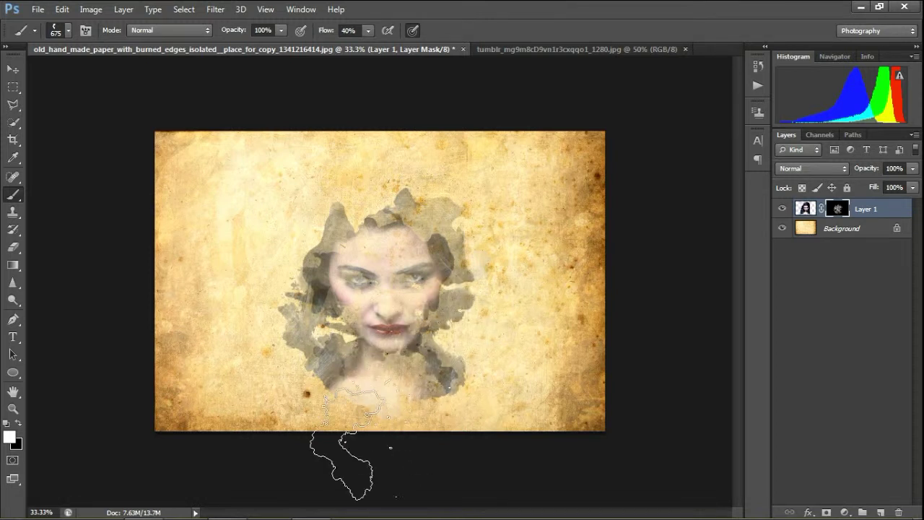
{"action": "left_click", "coordinate": [376, 289]}
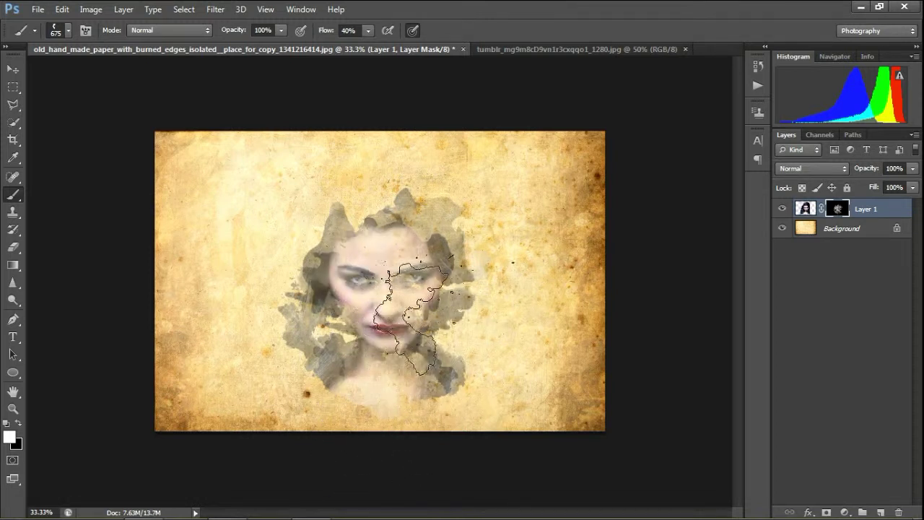
Reveal the hair and upper face with further splatter brush tips
{"action": "left_click", "coordinate": [68, 30]}
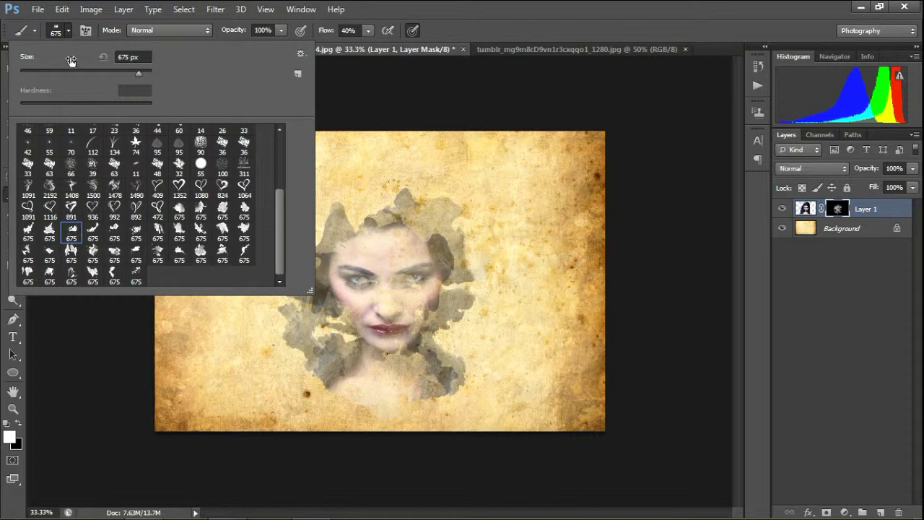
{"action": "left_click", "coordinate": [69, 30]}
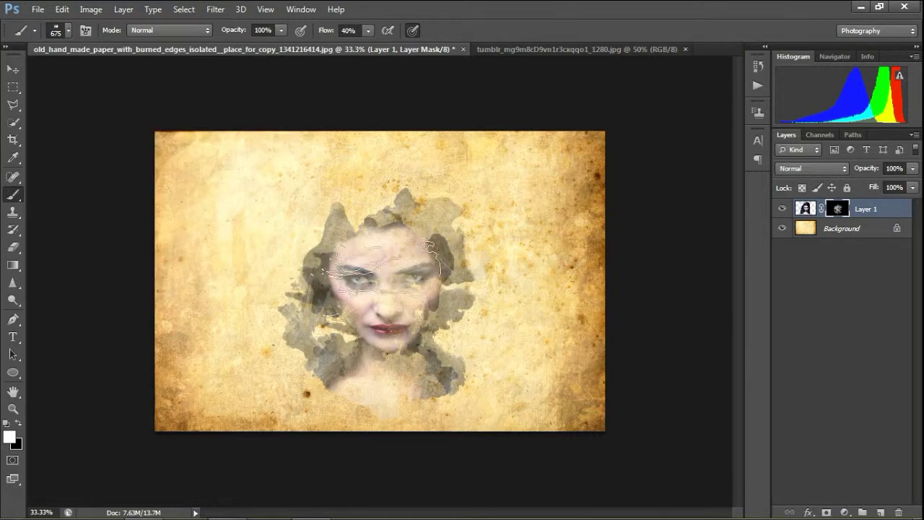
{"action": "mouse_move", "coordinate": [375, 224]}
{"action": "left_mouse_down"}
{"action": "mouse_move", "coordinate": [386, 321]}
{"action": "mouse_move", "coordinate": [355, 359]}
{"action": "mouse_move", "coordinate": [382, 291]}
{"action": "mouse_move", "coordinate": [358, 228]}
{"action": "mouse_move", "coordinate": [369, 204]}
{"action": "left_mouse_up"}
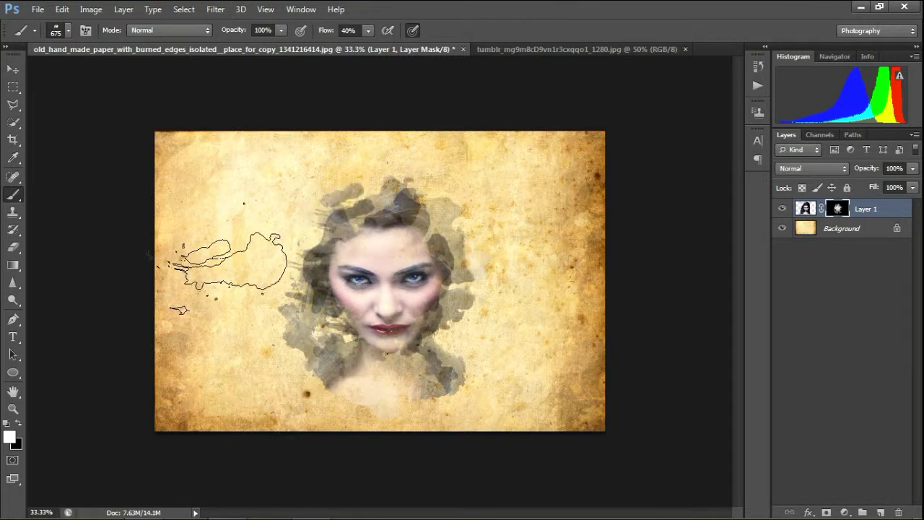
{"action": "left_click", "coordinate": [69, 30]}
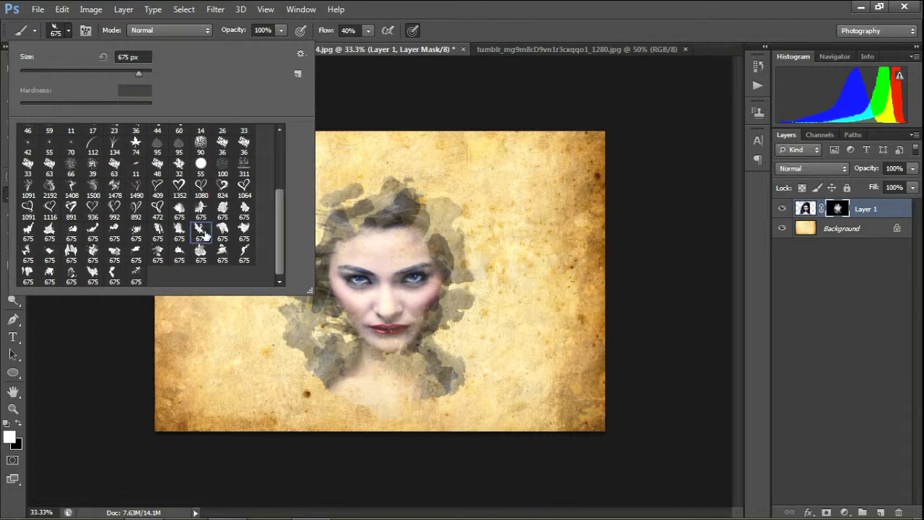
{"action": "left_click", "coordinate": [390, 355]}
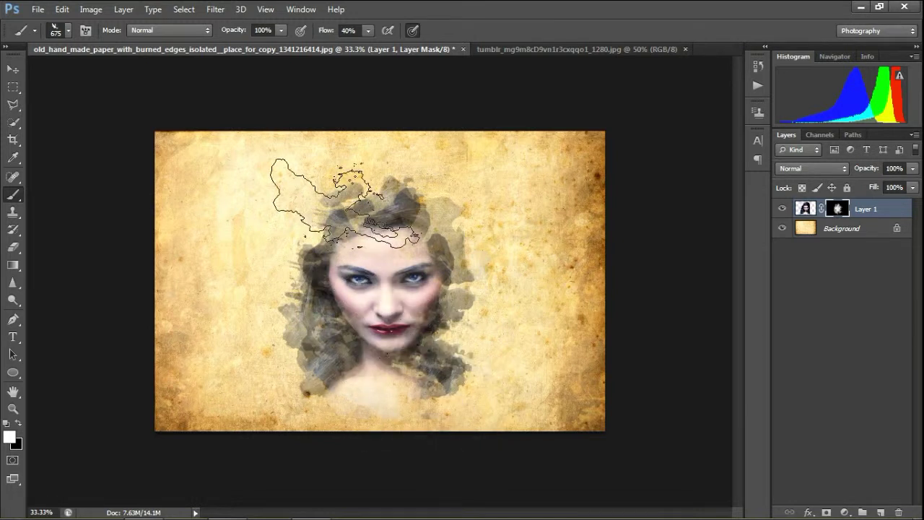
{"action": "left_click", "coordinate": [345, 203]}
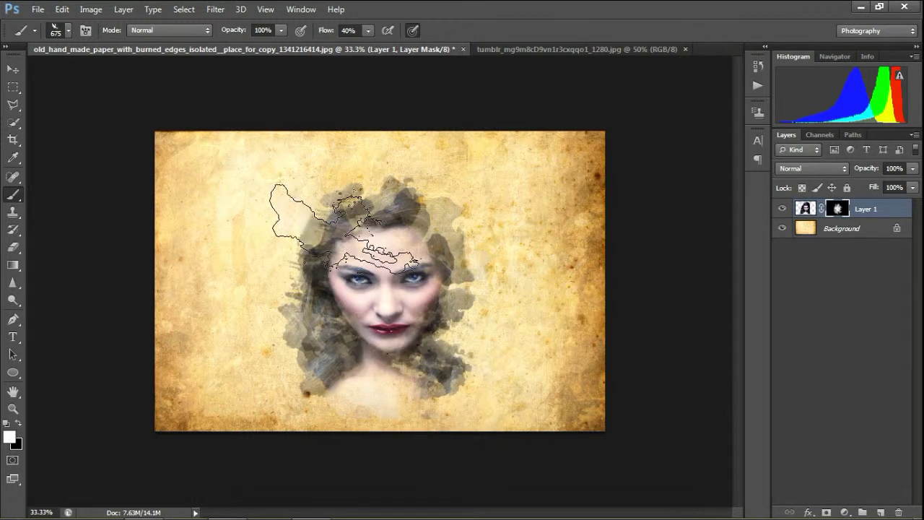
Paint splatter strokes revealing the lower neck and more of the hair
{"action": "left_click", "coordinate": [68, 31]}
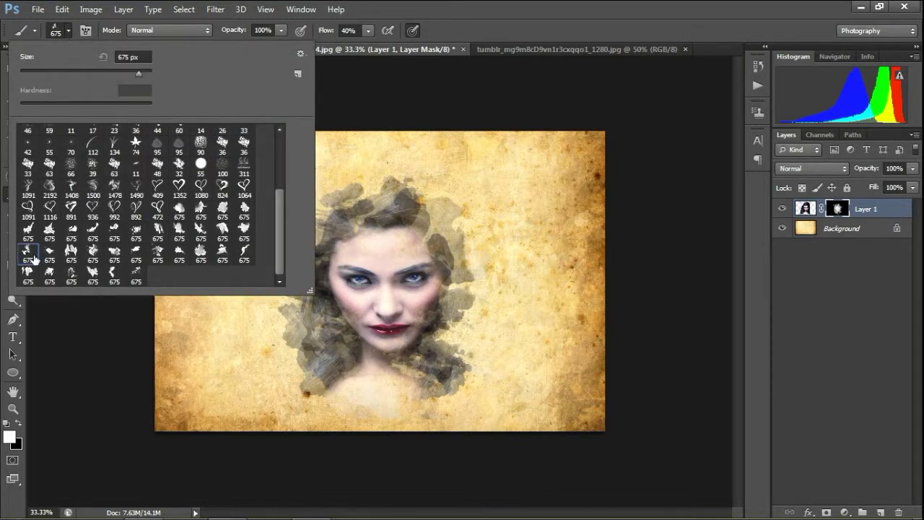
{"action": "left_click", "coordinate": [68, 31]}
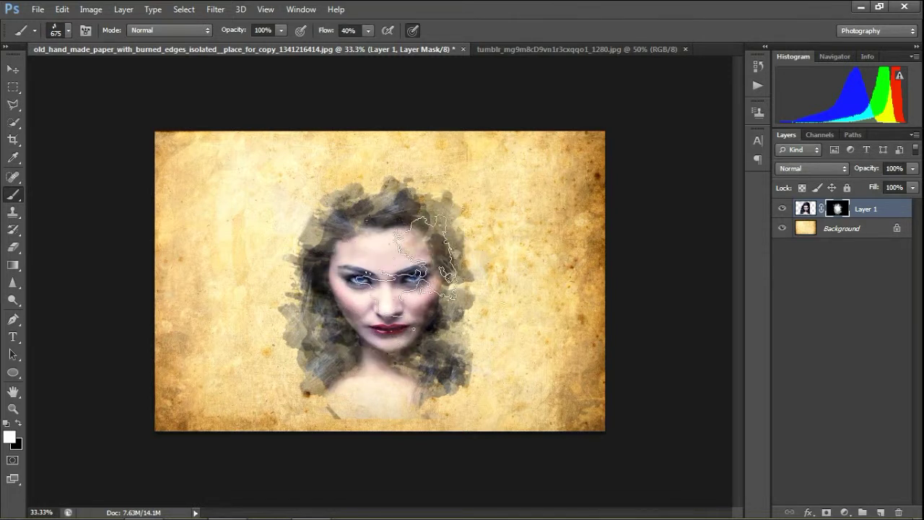
{"action": "mouse_move", "coordinate": [408, 380]}
{"action": "left_mouse_down"}
{"action": "mouse_move", "coordinate": [311, 369]}
{"action": "mouse_move", "coordinate": [361, 288]}
{"action": "left_mouse_up"}
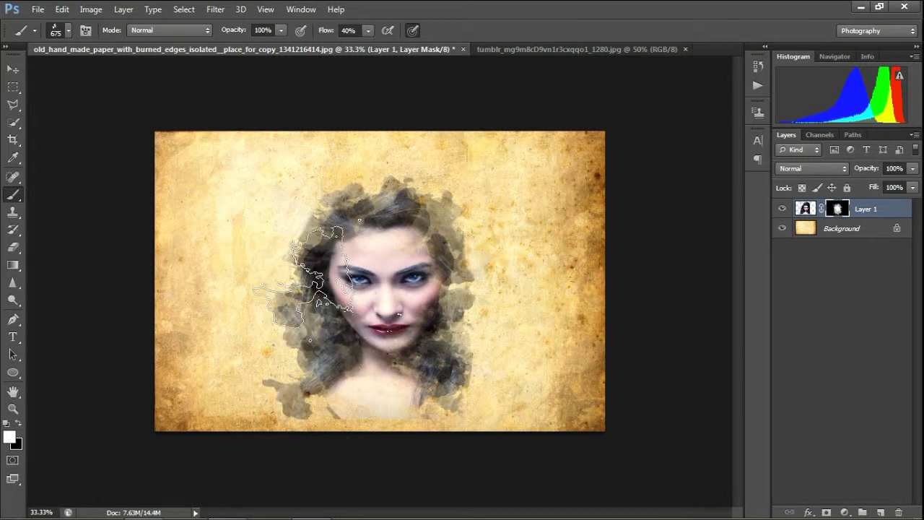
{"action": "mouse_move", "coordinate": [406, 458]}
{"action": "left_mouse_down"}
{"action": "mouse_move", "coordinate": [339, 231]}
{"action": "mouse_move", "coordinate": [375, 238]}
{"action": "mouse_move", "coordinate": [415, 217]}
{"action": "mouse_move", "coordinate": [354, 303]}
{"action": "mouse_move", "coordinate": [426, 376]}
{"action": "mouse_move", "coordinate": [458, 381]}
{"action": "mouse_move", "coordinate": [455, 390]}
{"action": "mouse_move", "coordinate": [392, 388]}
{"action": "mouse_move", "coordinate": [332, 304]}
{"action": "left_mouse_up"}
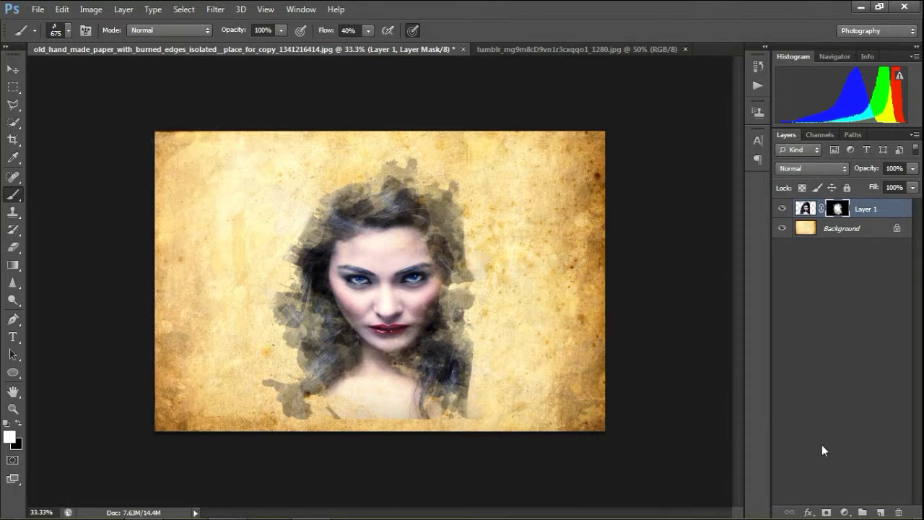
Add a new Layer 2, swap the foreground to white, and move it below Layer 1
{"action": "left_click", "coordinate": [883, 514]}
{"action": "key", "text": "x"}
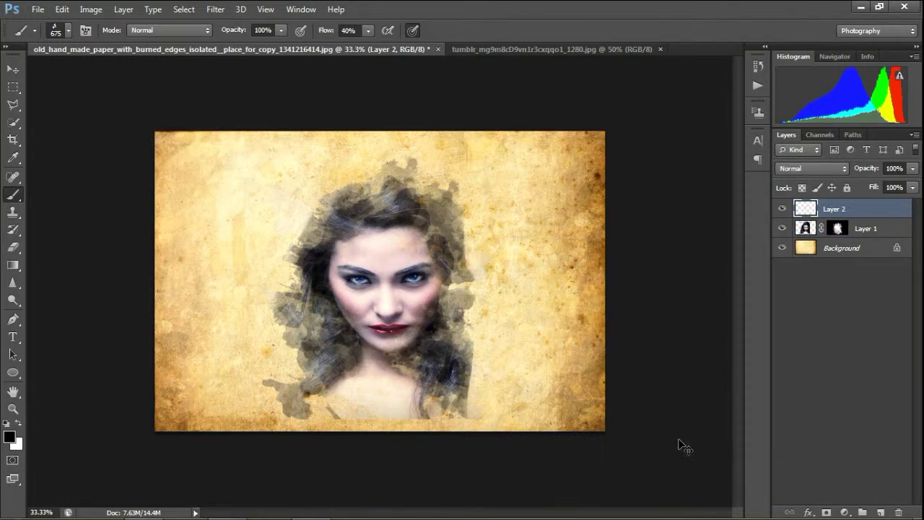
{"action": "left_click", "coordinate": [13, 69]}
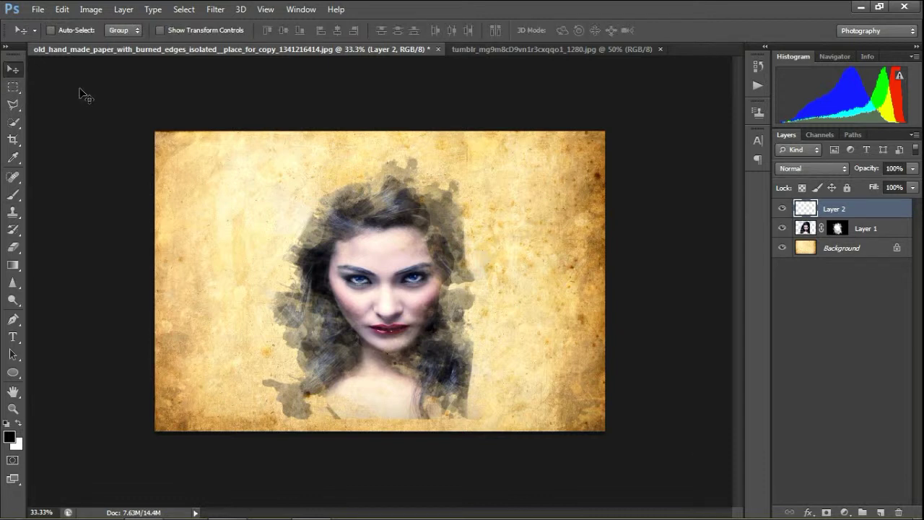
{"action": "left_click_drag", "start_coordinate": [821, 213], "coordinate": [827, 236]}
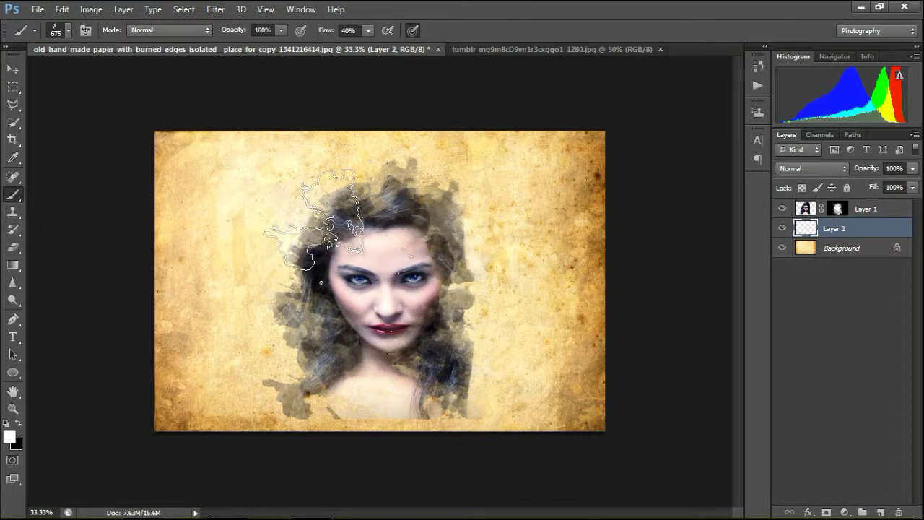
Paint white splatters on the left, above the hair and over the lower shoulders
{"action": "mouse_move", "coordinate": [408, 239]}
{"action": "left_mouse_down"}
{"action": "mouse_move", "coordinate": [332, 379]}
{"action": "mouse_move", "coordinate": [336, 408]}
{"action": "mouse_move", "coordinate": [316, 410]}
{"action": "left_mouse_up"}
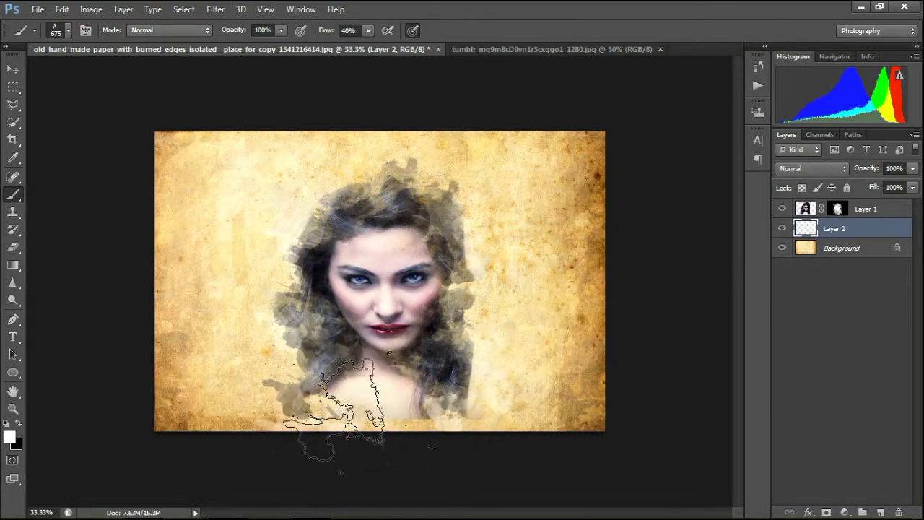
{"action": "left_click", "coordinate": [67, 28]}
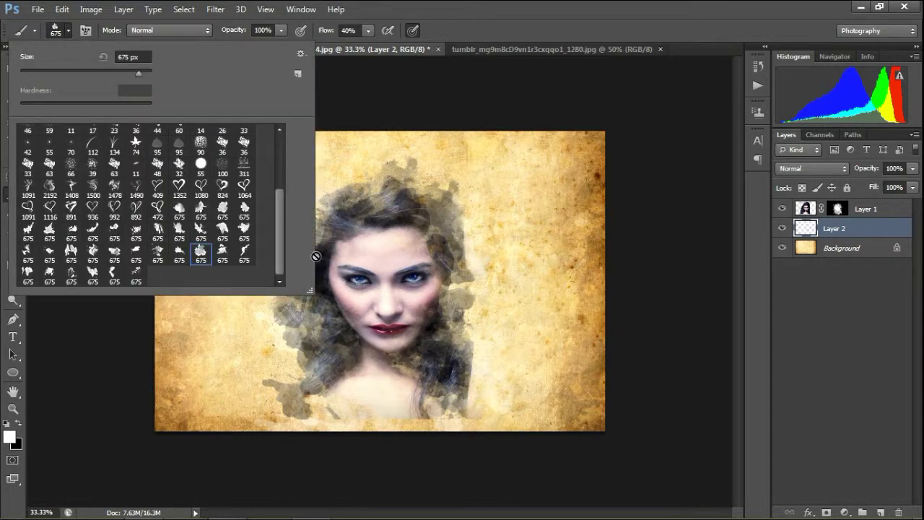
{"action": "double_click", "coordinate": [202, 257]}
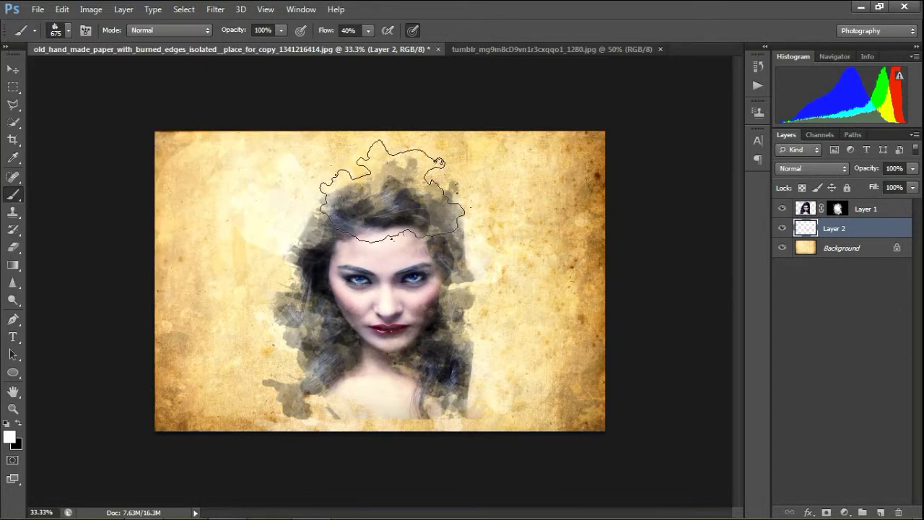
{"action": "left_click", "coordinate": [392, 190]}
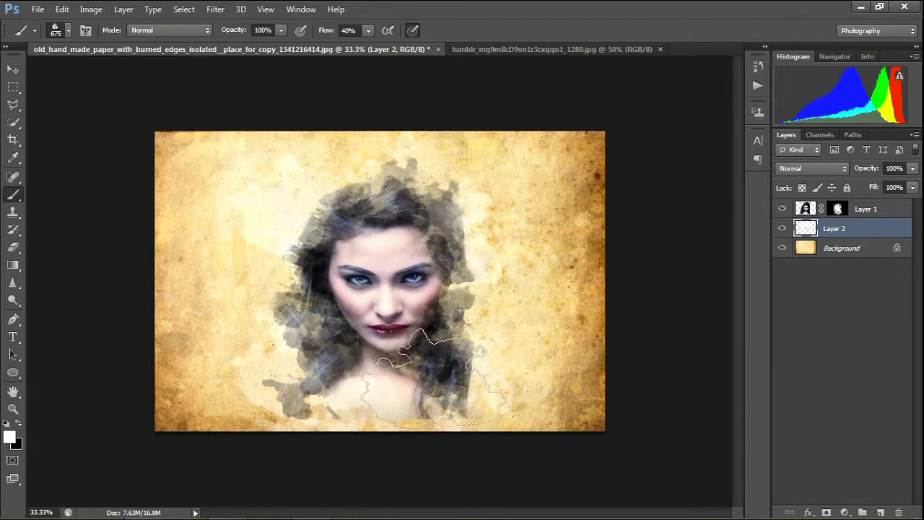
{"action": "mouse_move", "coordinate": [433, 402]}
{"action": "left_mouse_down"}
{"action": "mouse_move", "coordinate": [401, 408]}
{"action": "mouse_move", "coordinate": [422, 402]}
{"action": "mouse_move", "coordinate": [495, 298]}
{"action": "mouse_move", "coordinate": [327, 306]}
{"action": "left_mouse_up"}
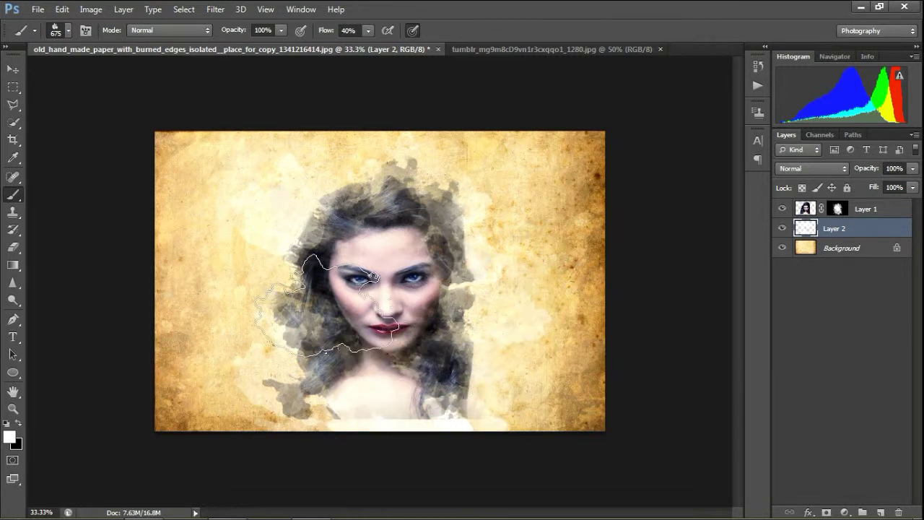
Choose another splatter brush shape and add a new empty Layer 3
{"action": "left_click", "coordinate": [69, 29]}
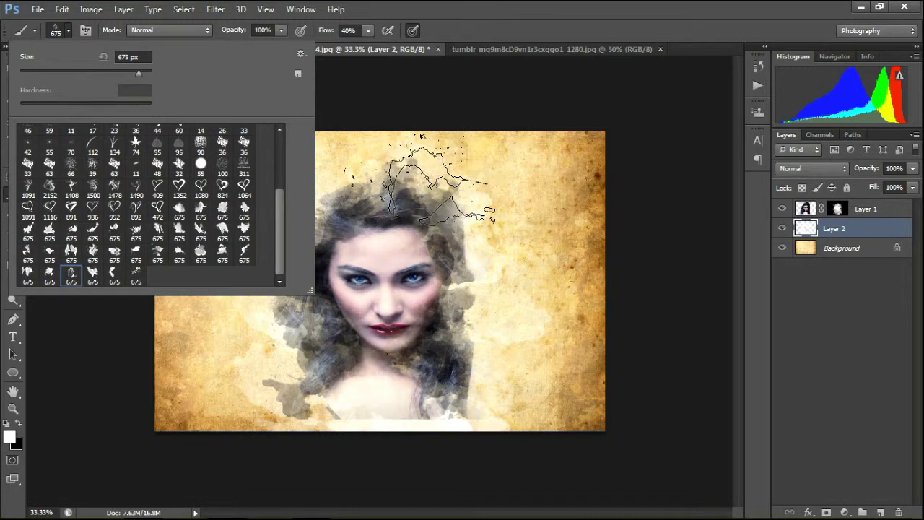
{"action": "left_click", "coordinate": [430, 180]}
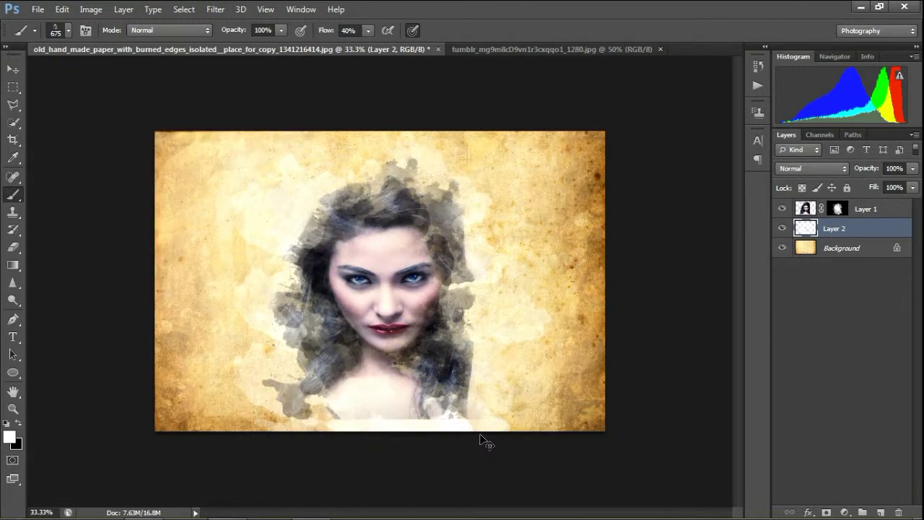
{"action": "left_click", "coordinate": [881, 513]}
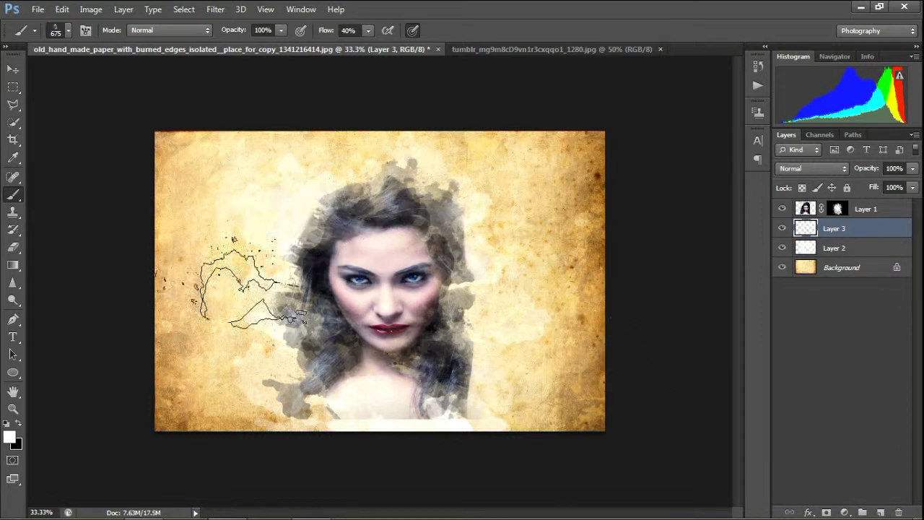
Switch to black and stamp dark splatters right of the portrait, above the hair and lower left
{"action": "key", "text": "x"}
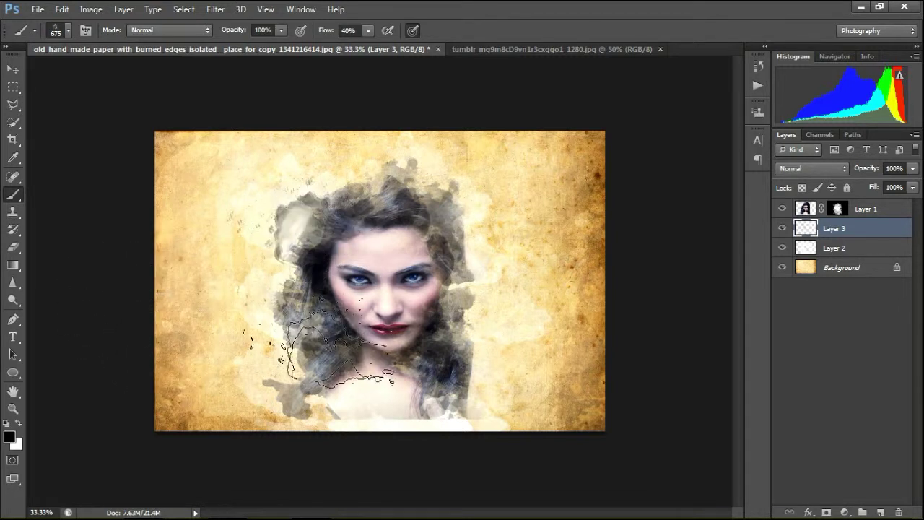
{"action": "left_click", "coordinate": [69, 31]}
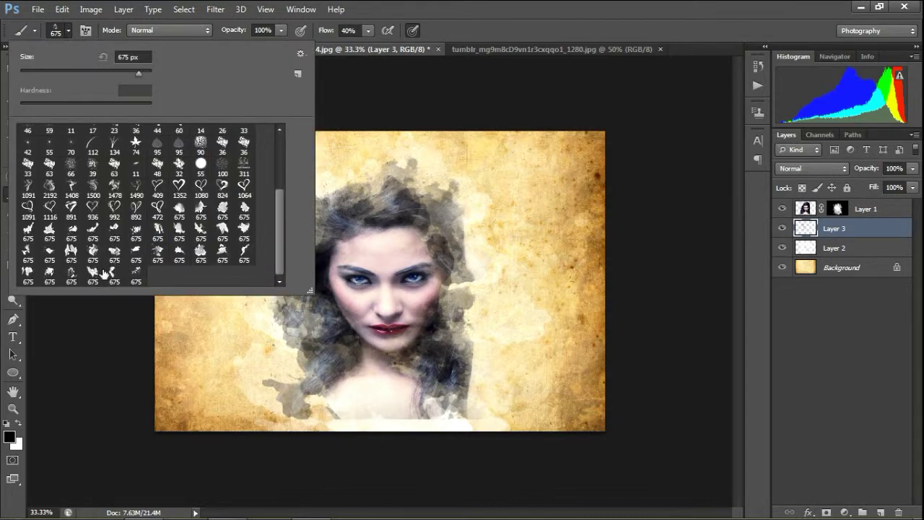
{"action": "left_click", "coordinate": [72, 275]}
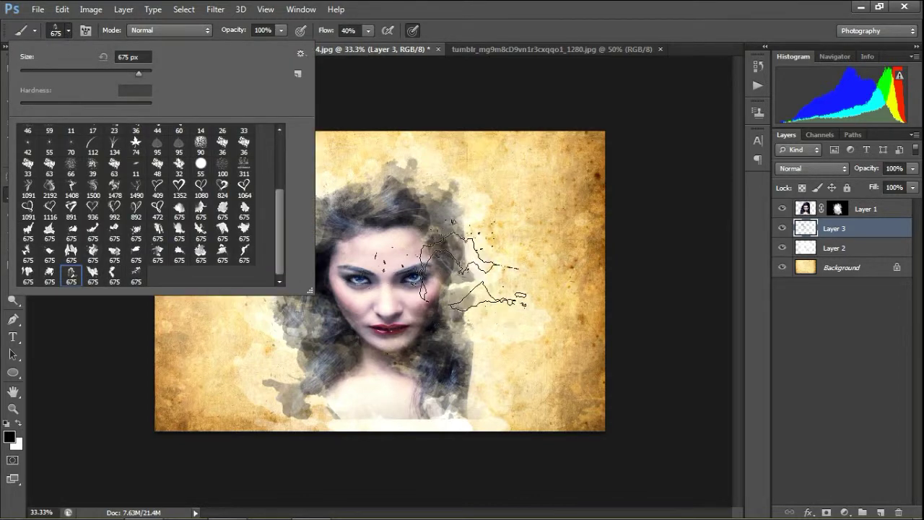
{"action": "left_click", "coordinate": [477, 224]}
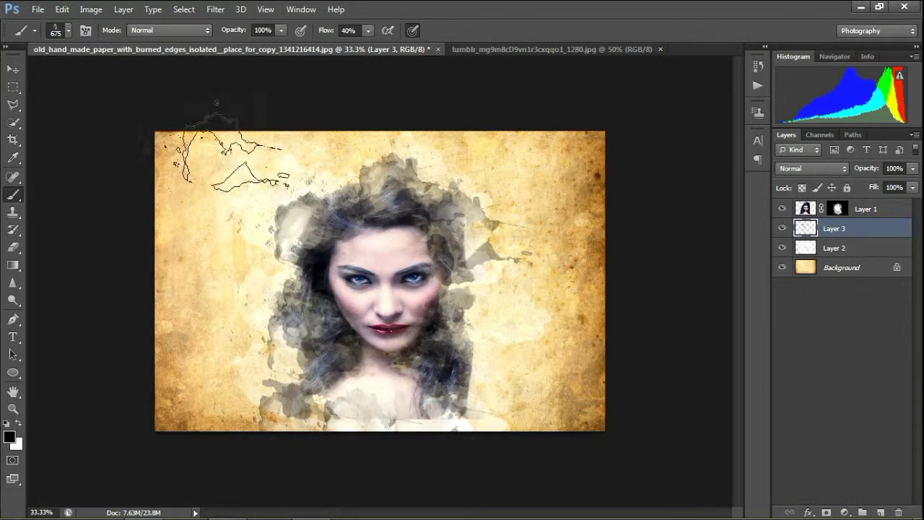
{"action": "left_click", "coordinate": [68, 30]}
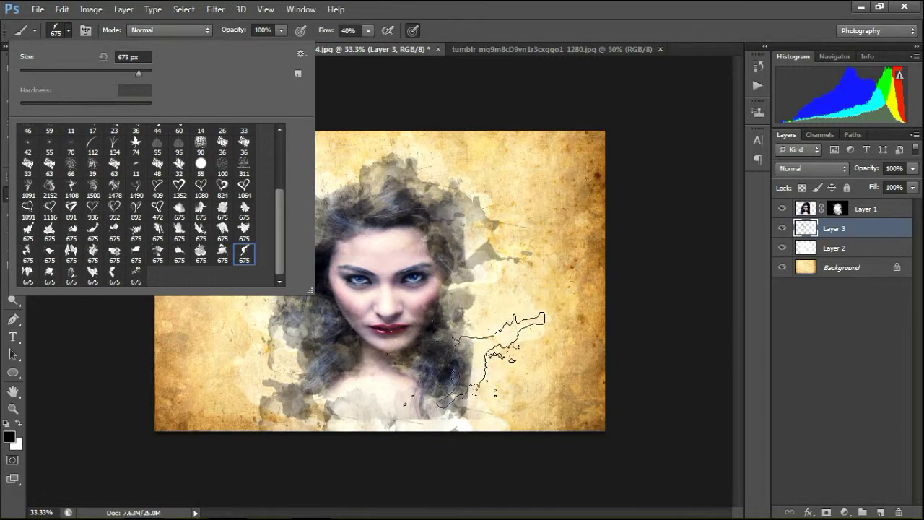
{"action": "left_click", "coordinate": [486, 328]}
{"action": "left_click", "coordinate": [500, 306]}
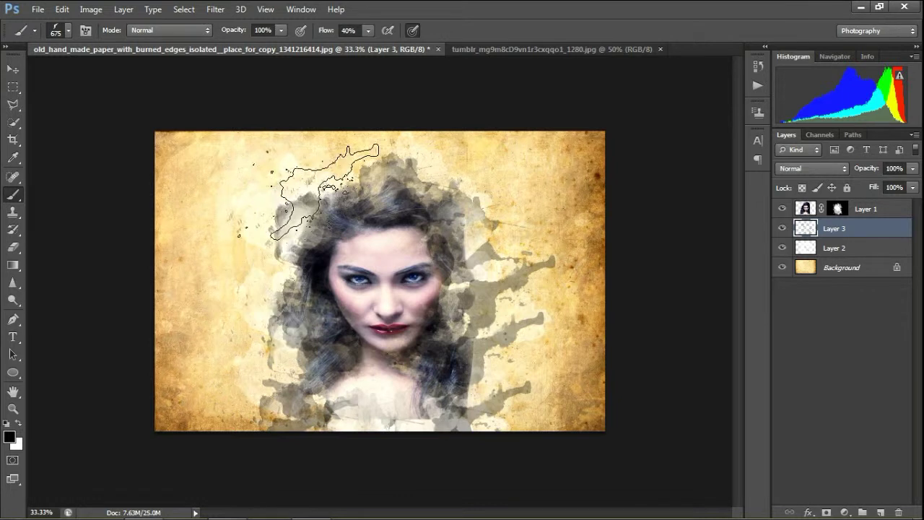
{"action": "left_click", "coordinate": [322, 193]}
{"action": "left_click", "coordinate": [269, 367]}
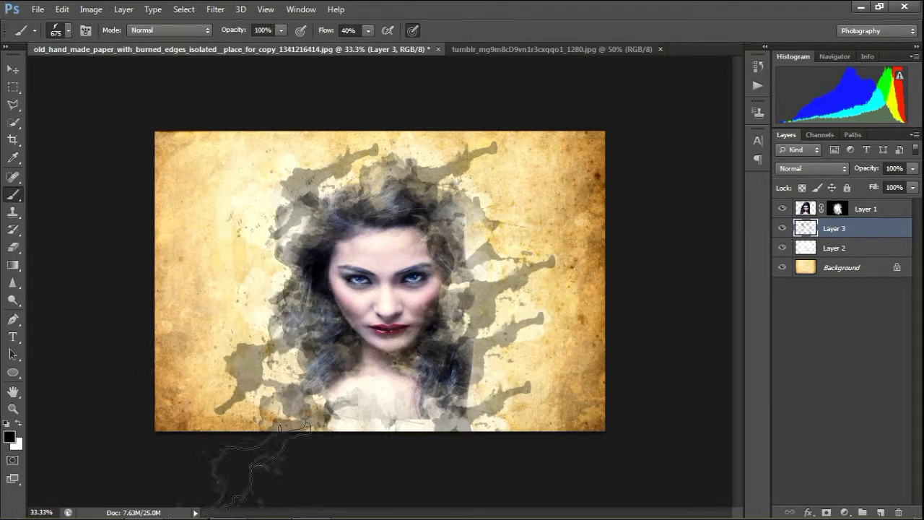
With another splatter brush, stamp dark splatters left of the hair, lower right and right of the face
{"action": "left_click", "coordinate": [68, 31]}
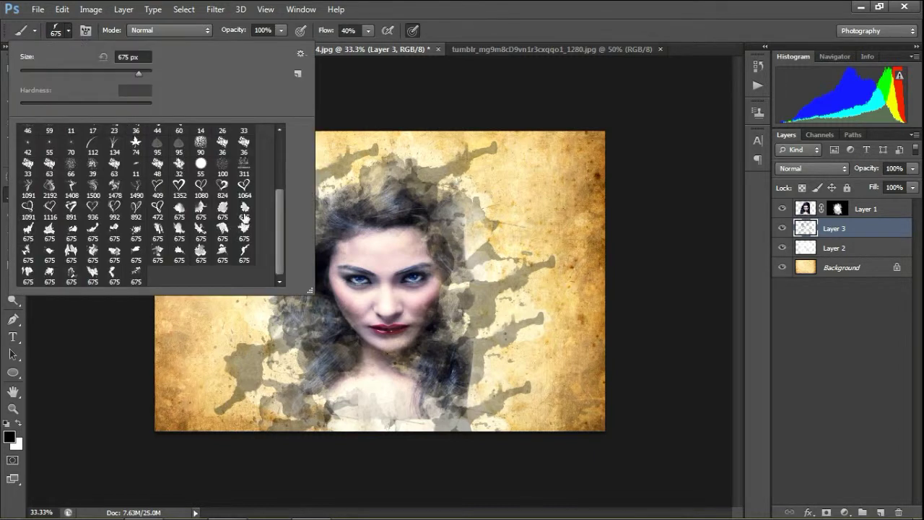
{"action": "left_click", "coordinate": [364, 386]}
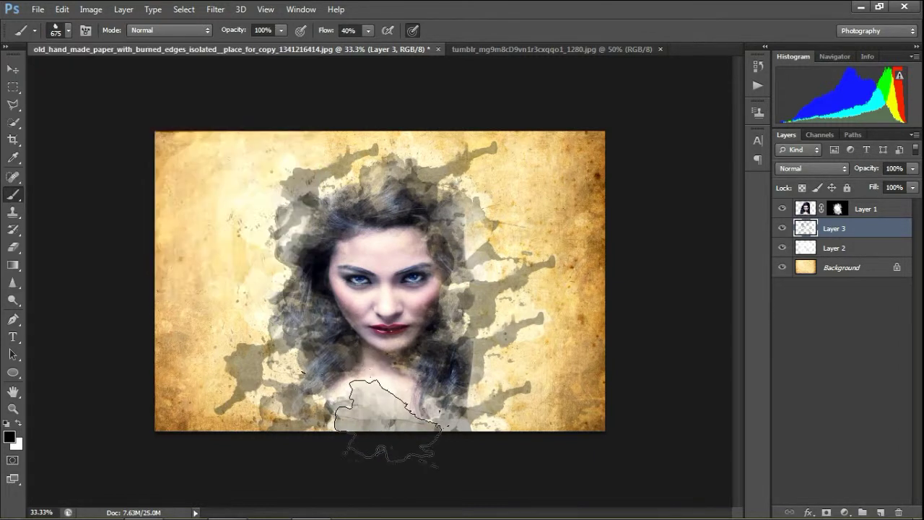
{"action": "left_click", "coordinate": [285, 286]}
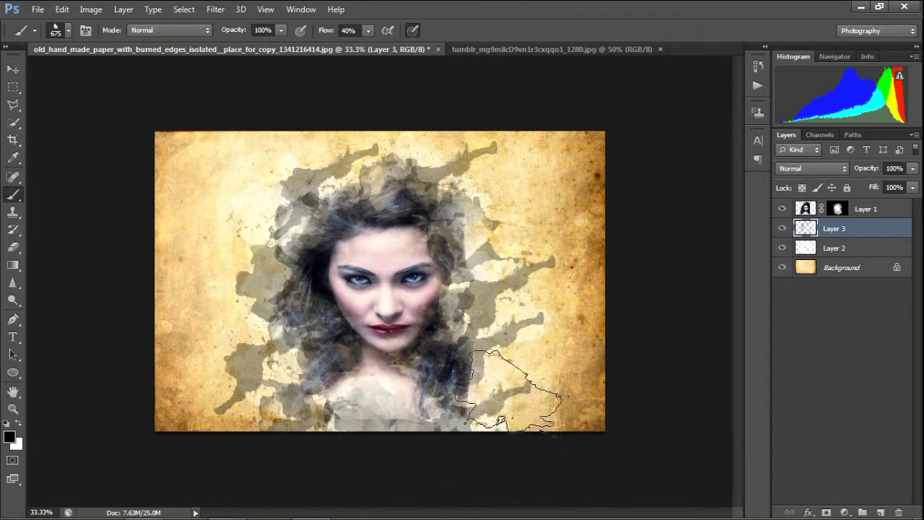
{"action": "left_click", "coordinate": [508, 391]}
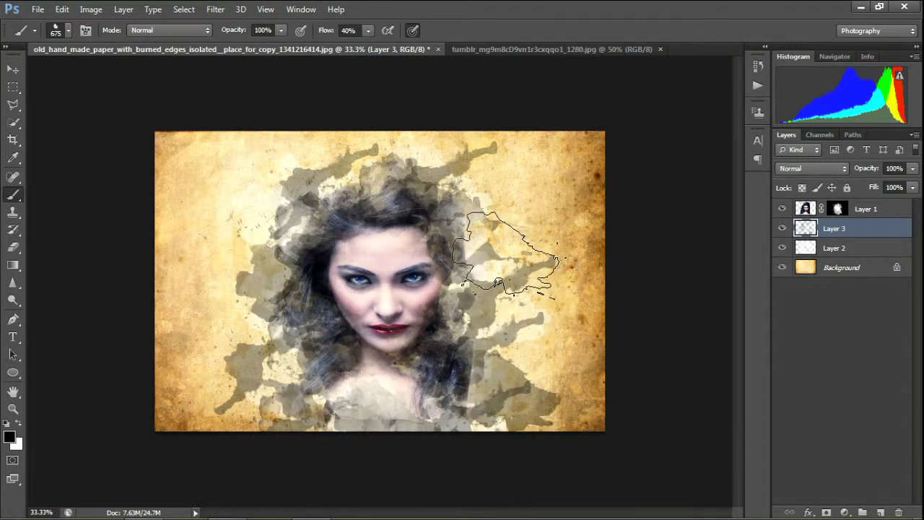
{"action": "left_click", "coordinate": [507, 253]}
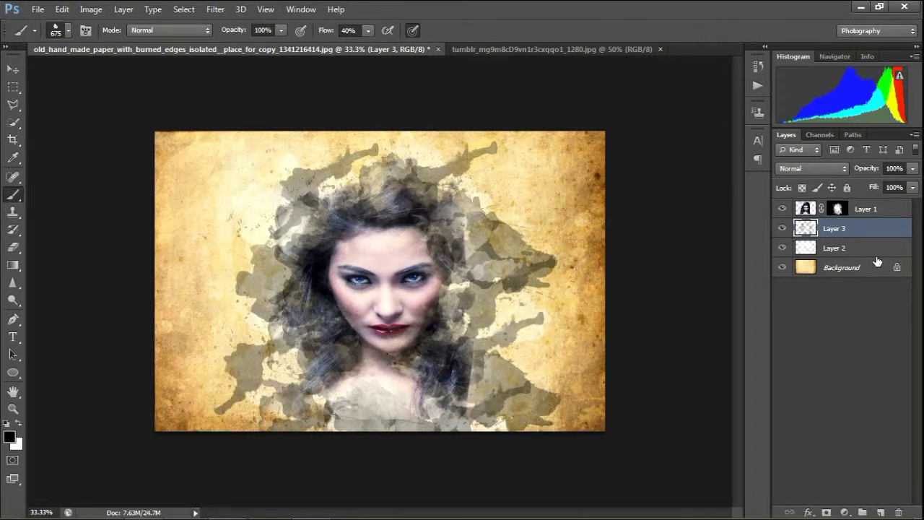
Lower both the dark Layer 3 and light Layer 2 splatter layers to 50% opacity
{"action": "left_click", "coordinate": [914, 169]}
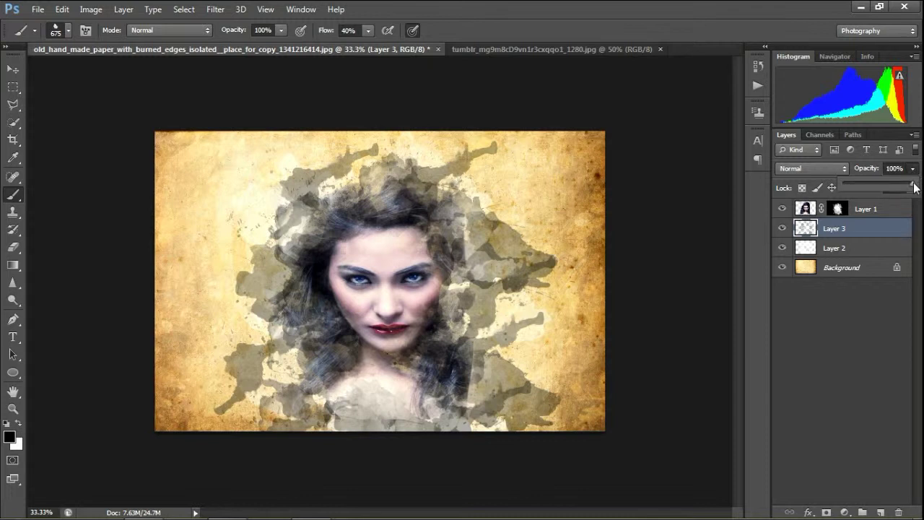
{"action": "left_click_drag", "start_coordinate": [892, 182], "coordinate": [882, 183]}
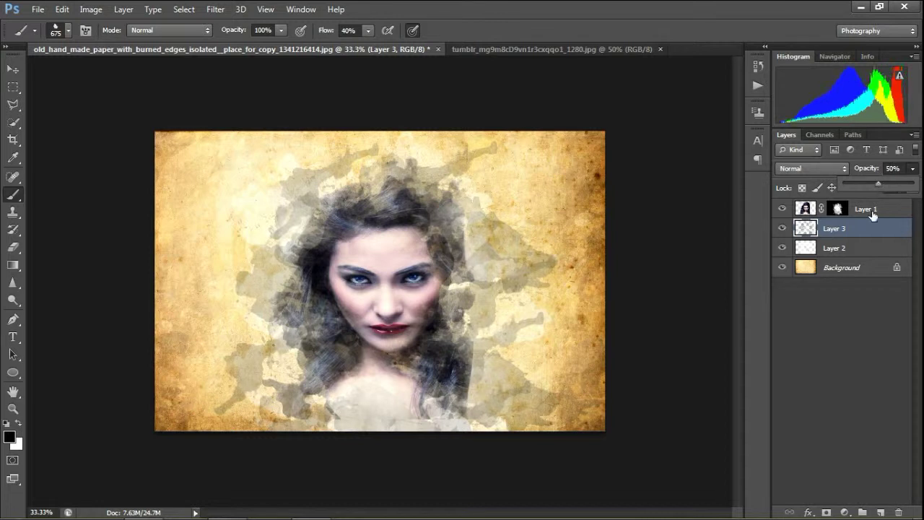
{"action": "left_click", "coordinate": [860, 249]}
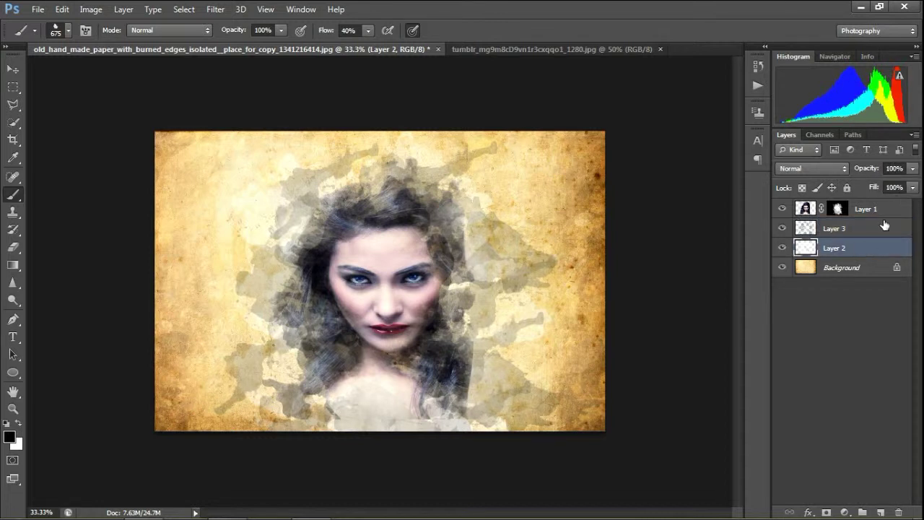
{"action": "left_click", "coordinate": [914, 169]}
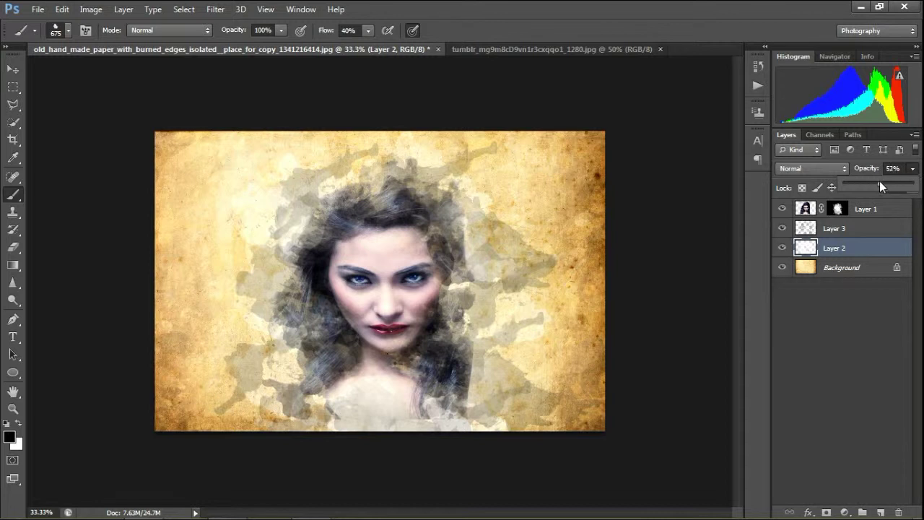
{"action": "left_click_drag", "start_coordinate": [880, 185], "coordinate": [879, 185]}
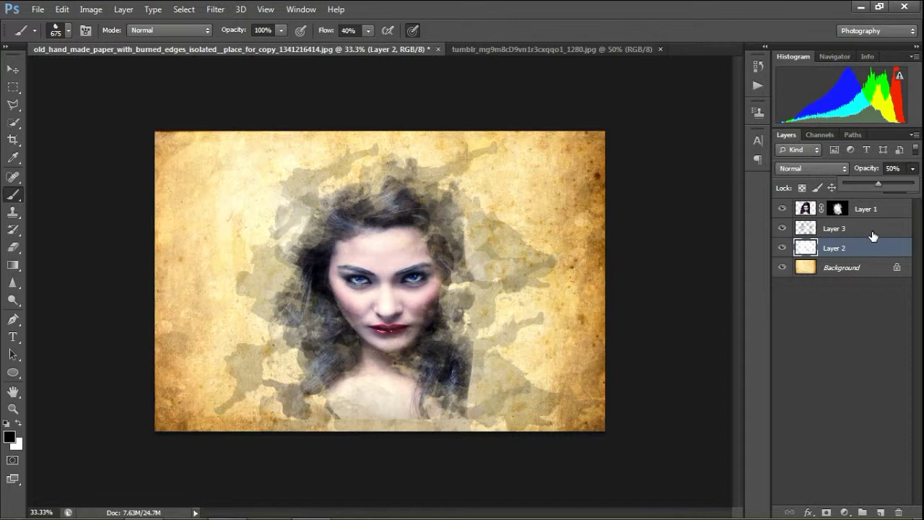
{"action": "left_click", "coordinate": [849, 249]}
{"action": "left_click", "coordinate": [850, 231]}
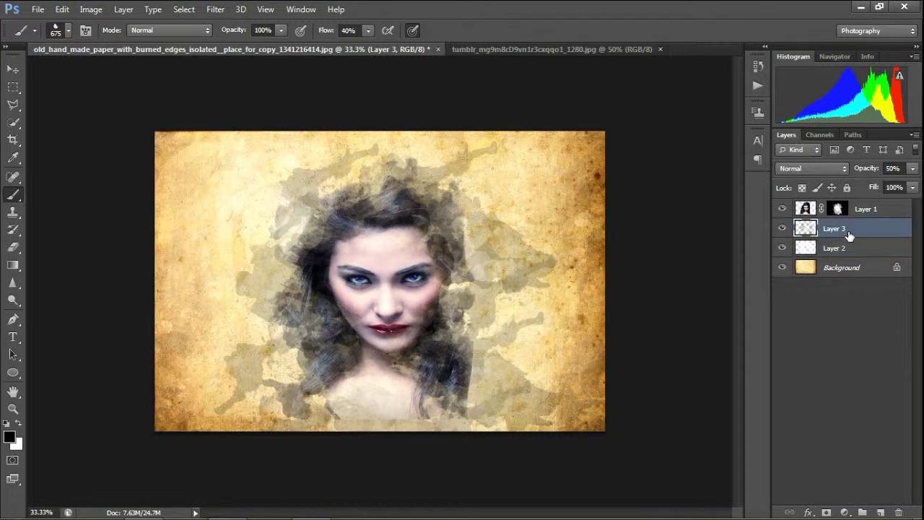
{"action": "left_click", "coordinate": [13, 70]}
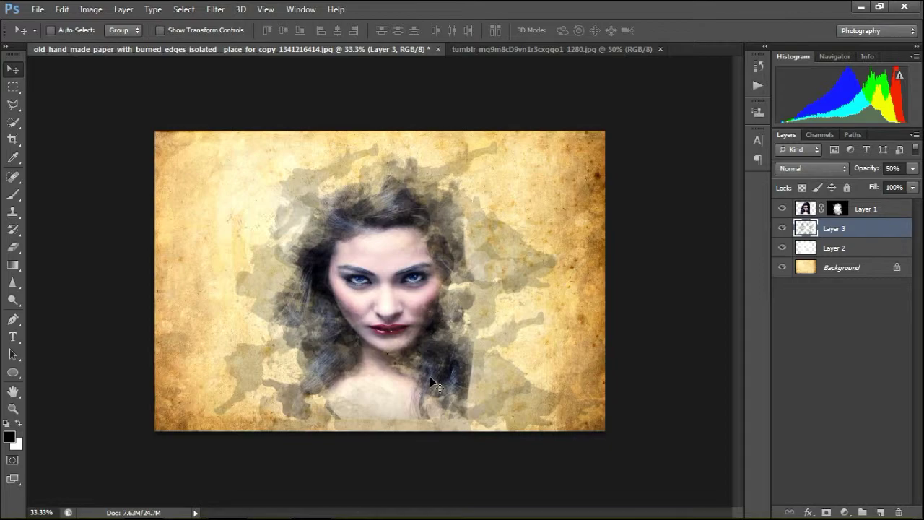